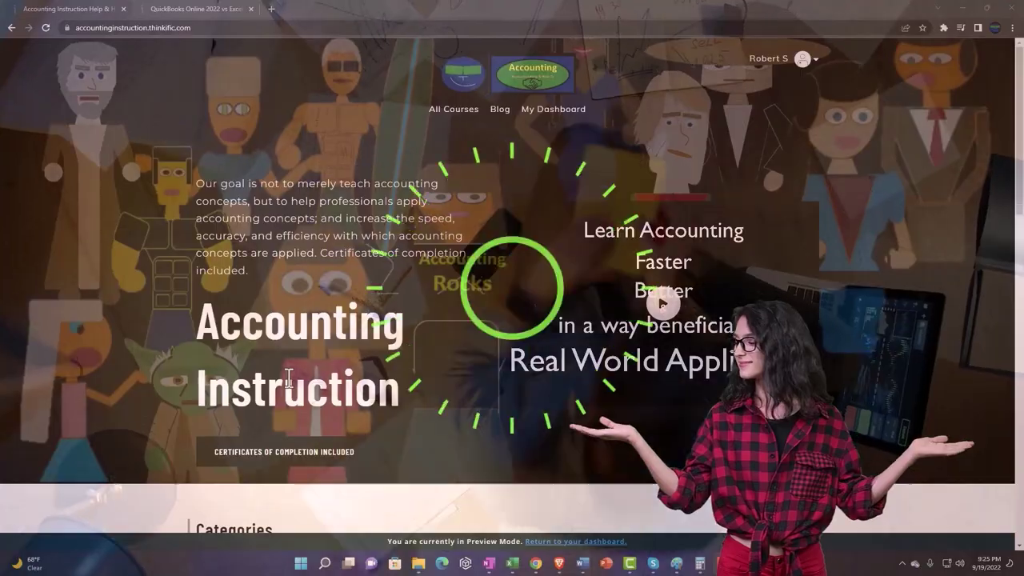
Browse the course categories on the Accounting Instruction site and examine the lesson sections of the QuickBooks Online 2022 vs Excel course
{"action": "scroll", "coordinate": [141, 438], "scroll_direction": "down", "scroll_amount": 5}
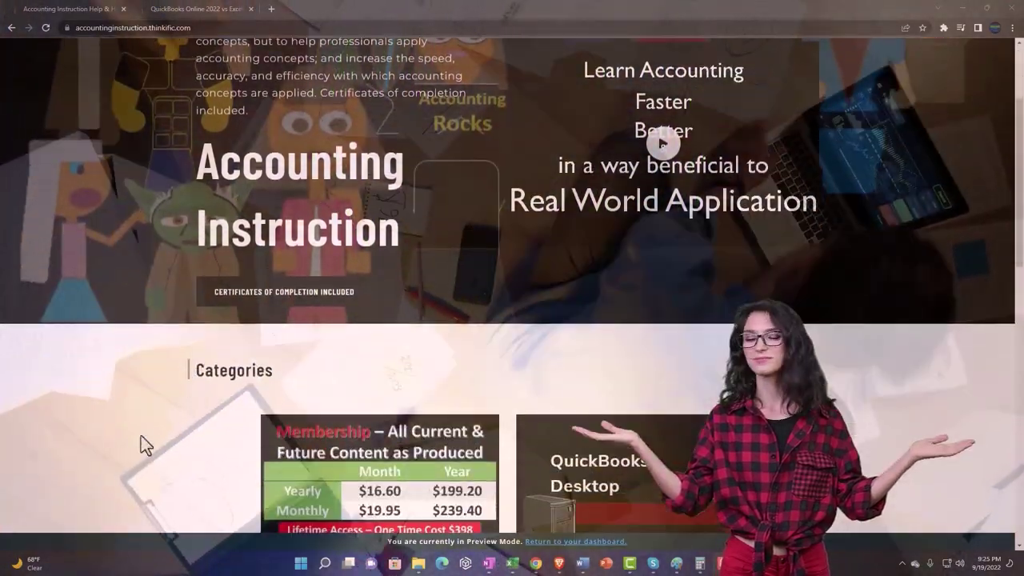
{"action": "scroll", "coordinate": [143, 444], "scroll_direction": "down", "scroll_amount": 2}
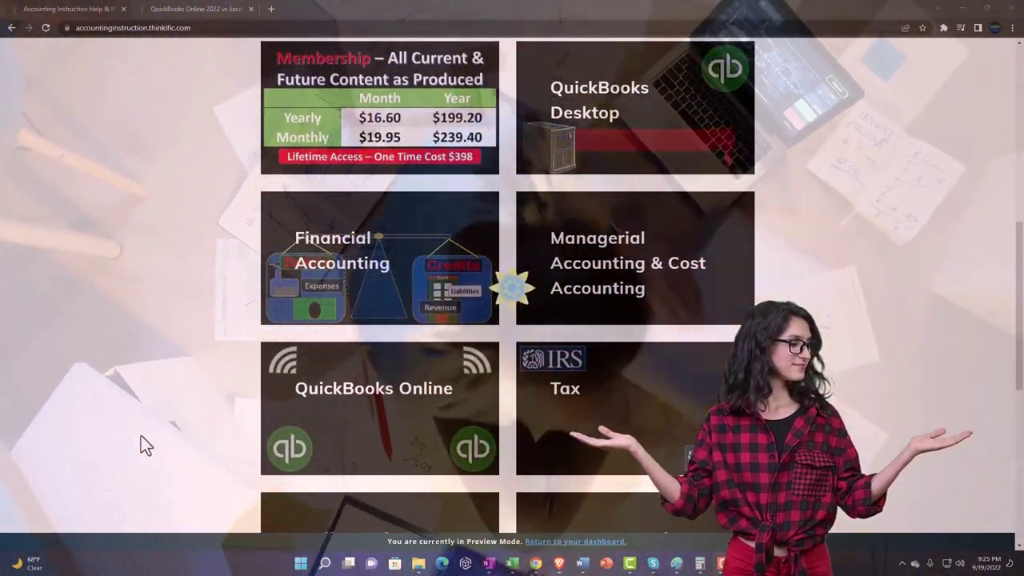
{"action": "scroll", "coordinate": [142, 445], "scroll_direction": "down", "scroll_amount": 2}
{"action": "scroll", "coordinate": [141, 438], "scroll_direction": "down", "scroll_amount": 4}
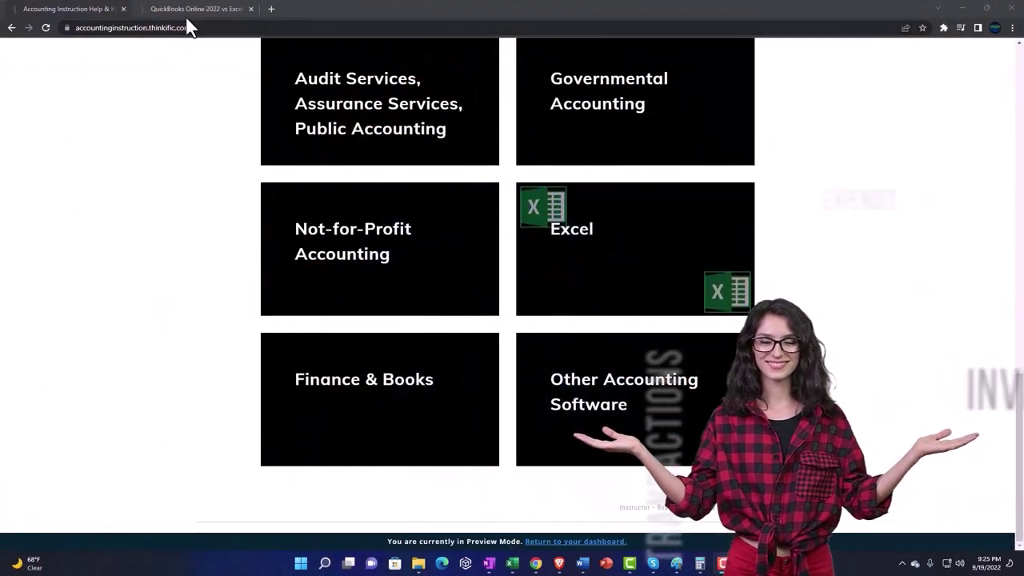
{"action": "left_click", "coordinate": [185, 10]}
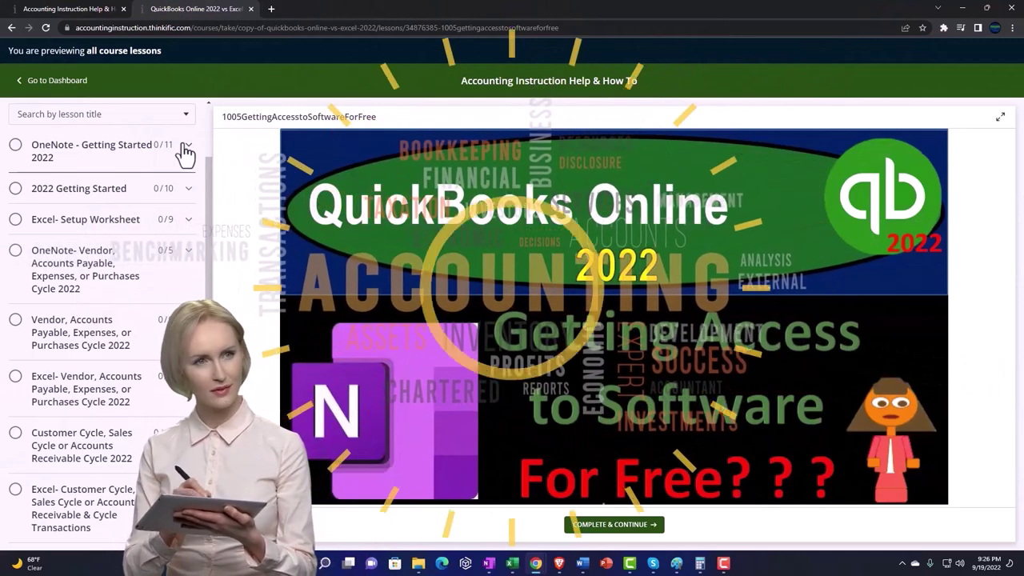
{"action": "left_click", "coordinate": [186, 152]}
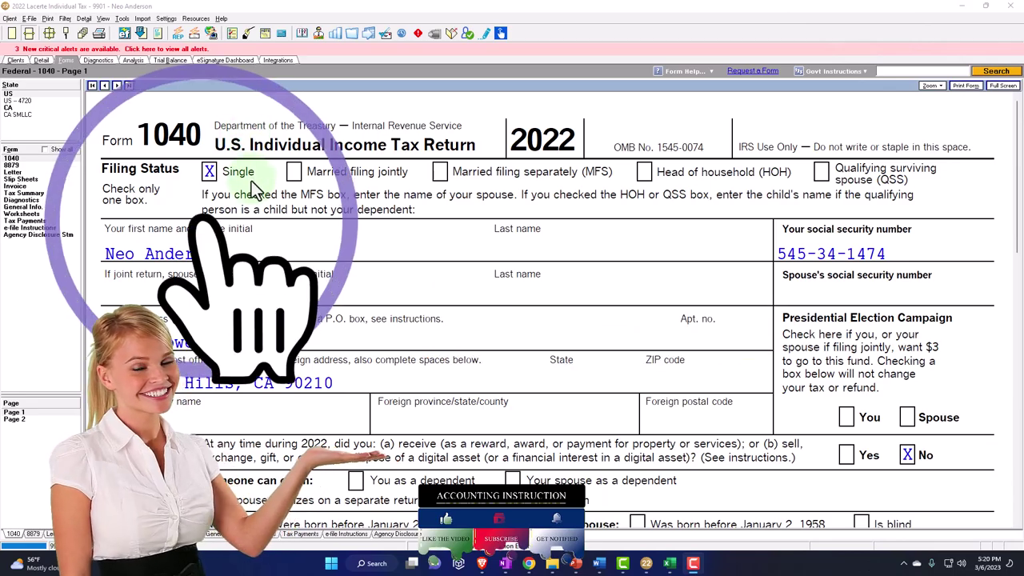
Review page 1 of the 2022 Form 1040 in Lacerte, from the filing status down to taxable income on line 15
{"action": "scroll", "coordinate": [269, 255], "scroll_direction": "down", "scroll_amount": 5}
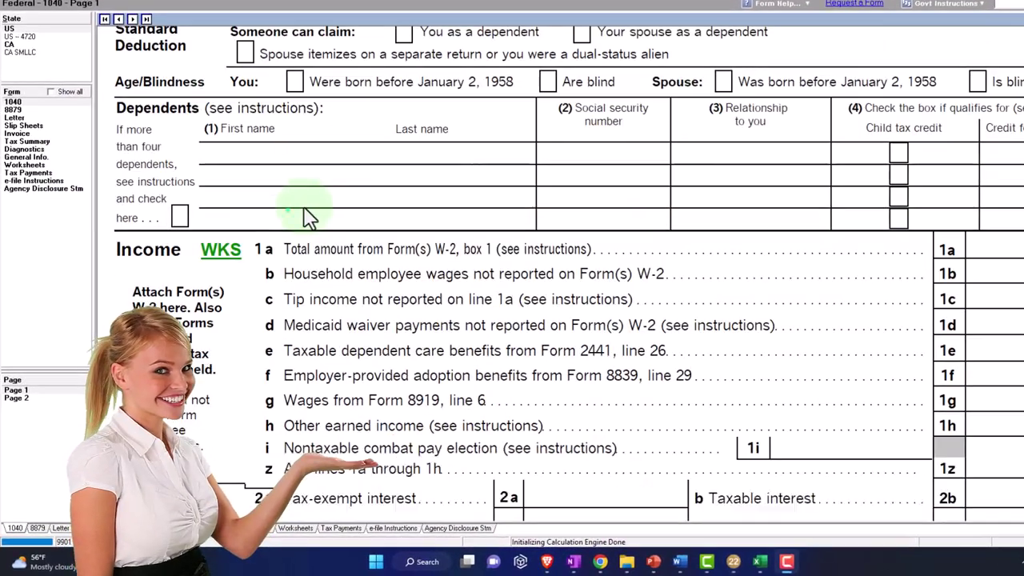
{"action": "scroll", "coordinate": [310, 216], "scroll_direction": "down", "scroll_amount": 2}
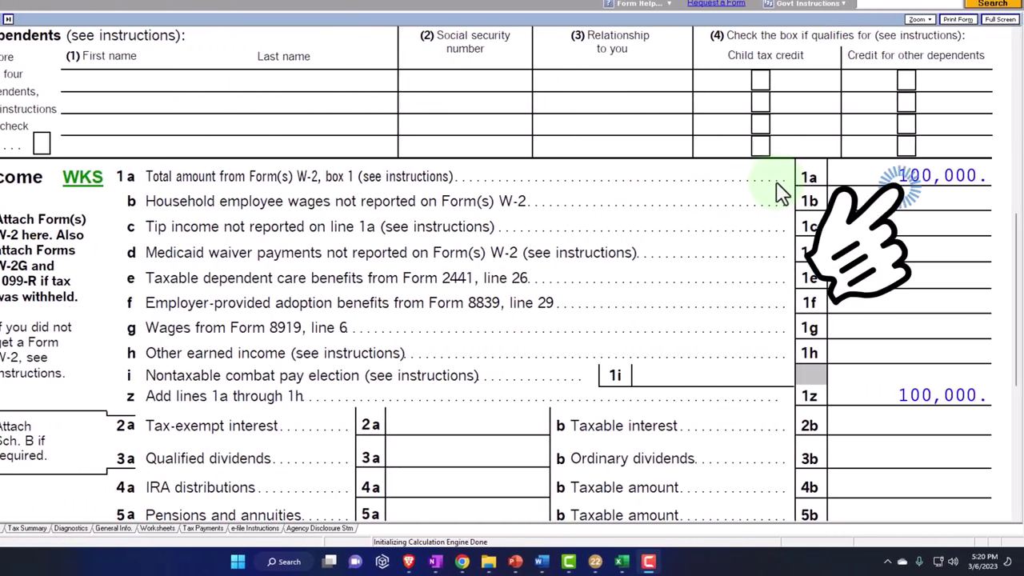
{"action": "scroll", "coordinate": [780, 190], "scroll_direction": "down", "scroll_amount": 6}
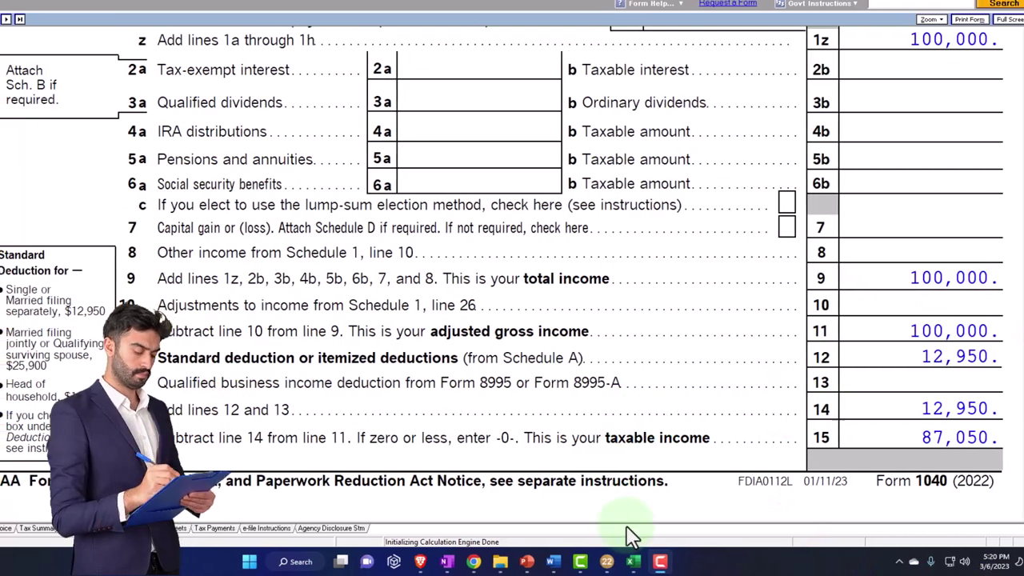
Switch to the Excel tax formula worksheet and check the adjusted gross income in D4 and taxable income in D9
{"action": "left_click", "coordinate": [621, 562]}
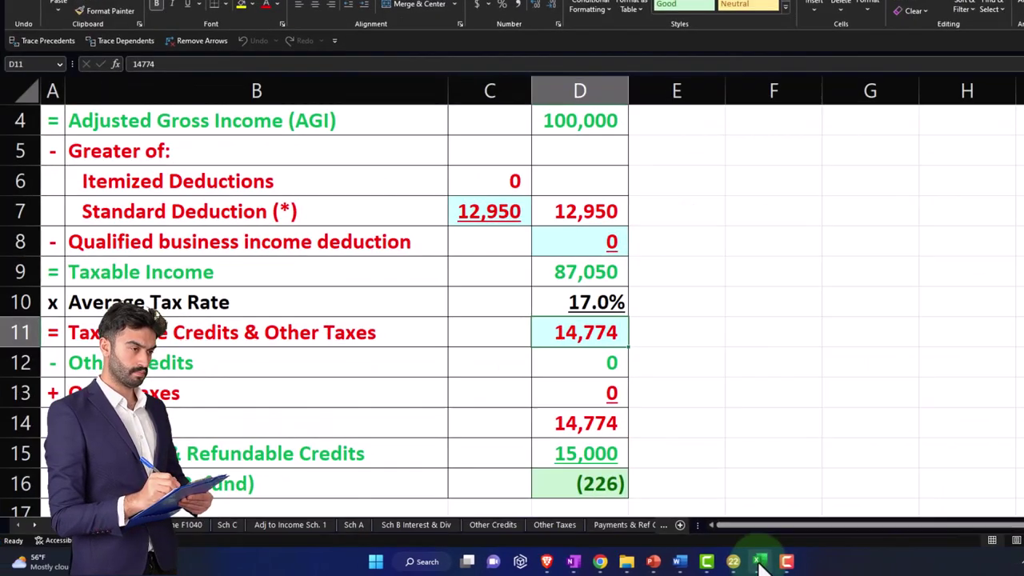
{"action": "left_click", "coordinate": [580, 120]}
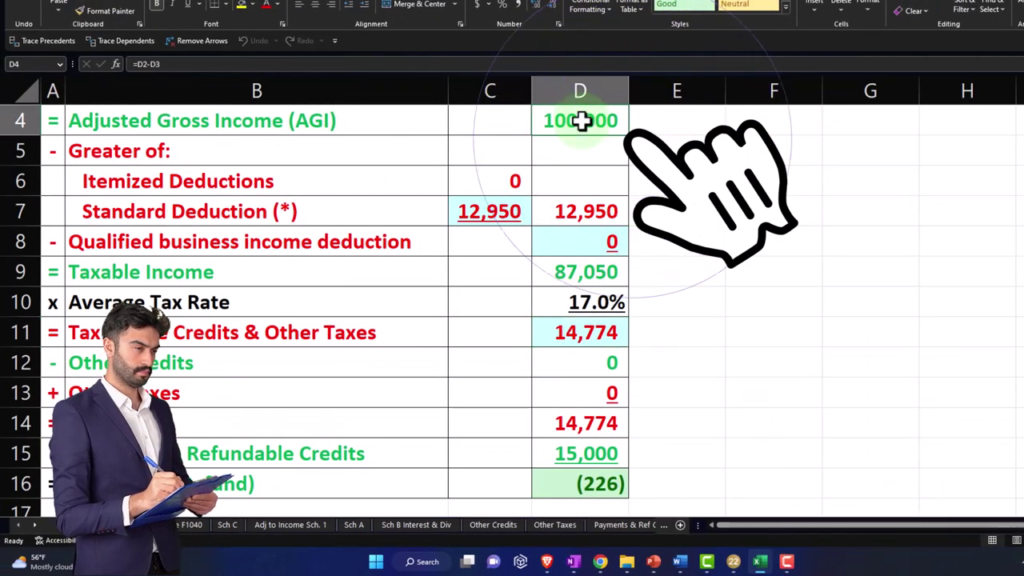
{"action": "left_click", "coordinate": [583, 274]}
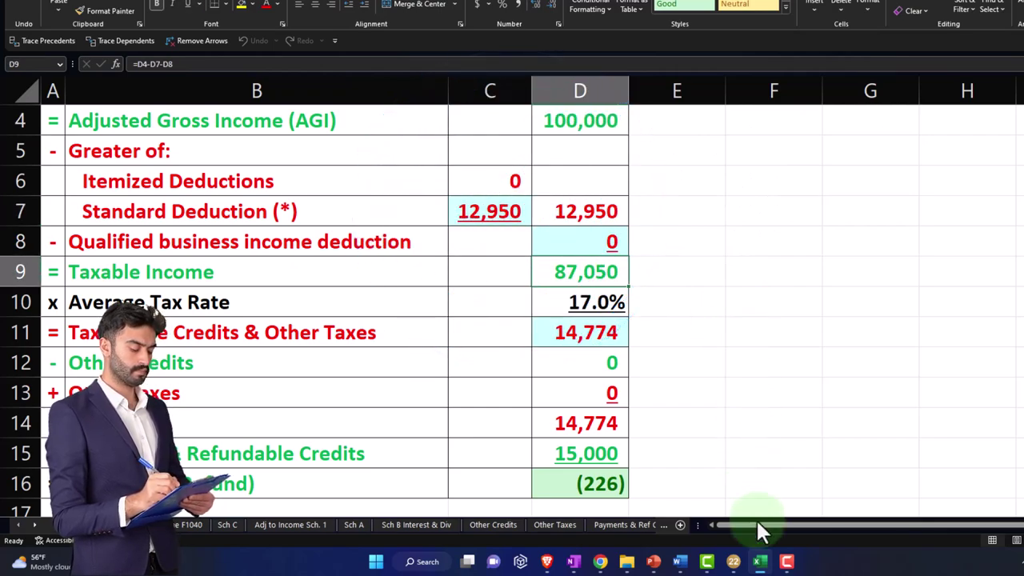
Switch to Lacerte to review Form 1040 page 2 from tax to refund, and compare the refund with the Excel worksheet
{"action": "left_click", "coordinate": [759, 564]}
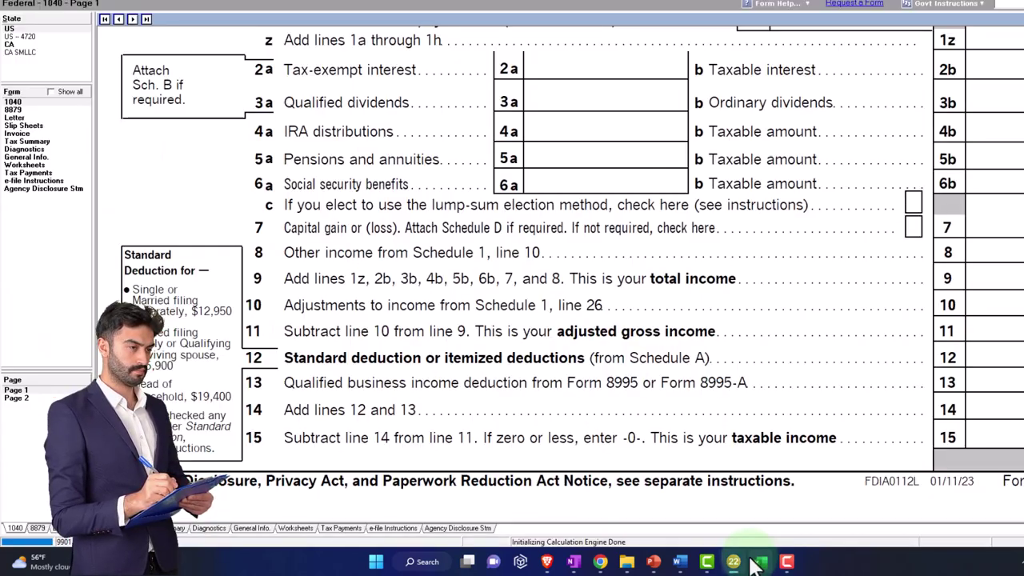
{"action": "left_click", "coordinate": [34, 400]}
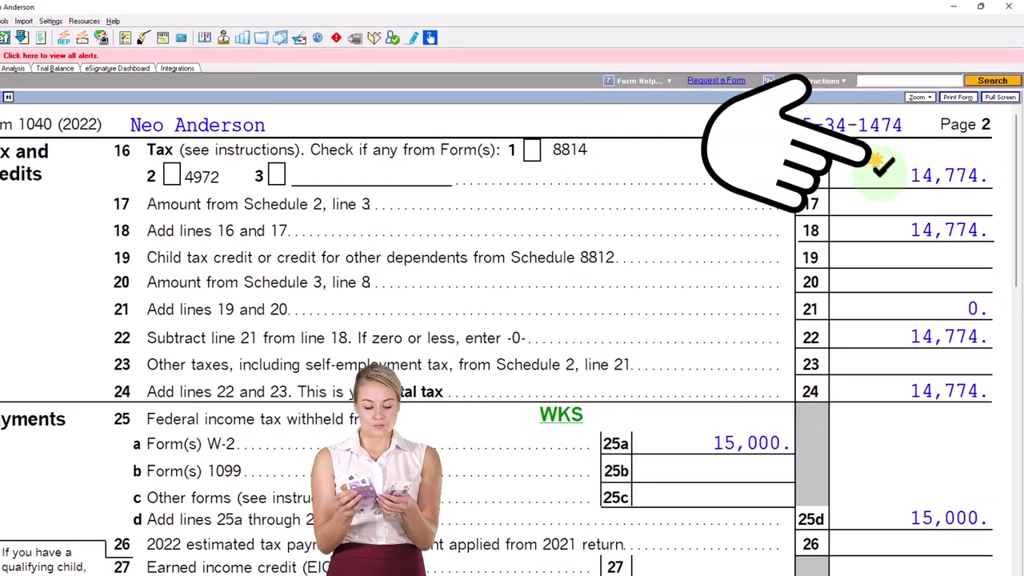
{"action": "scroll", "coordinate": [761, 473], "scroll_direction": "down", "scroll_amount": 5}
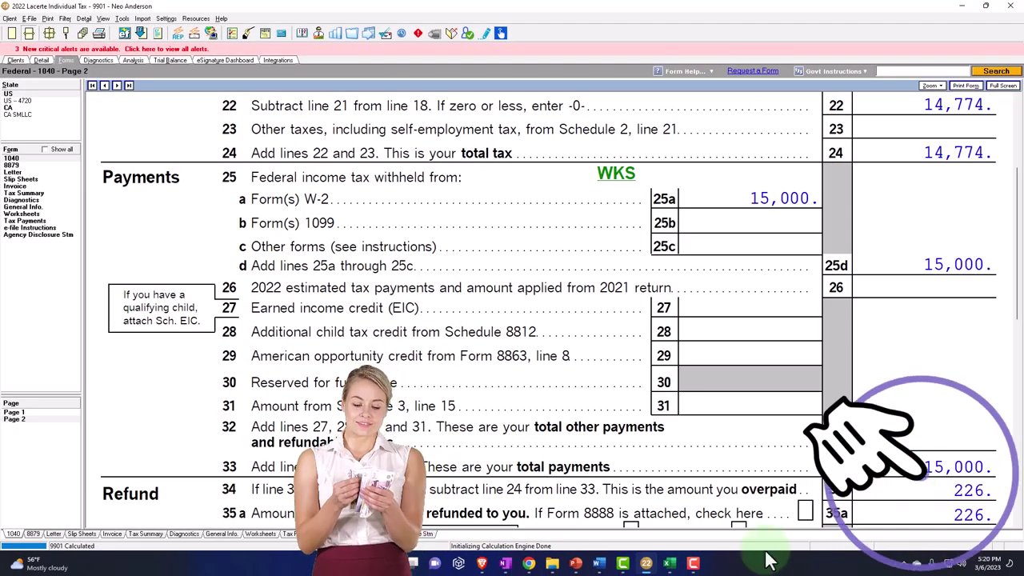
{"action": "left_click", "coordinate": [671, 568]}
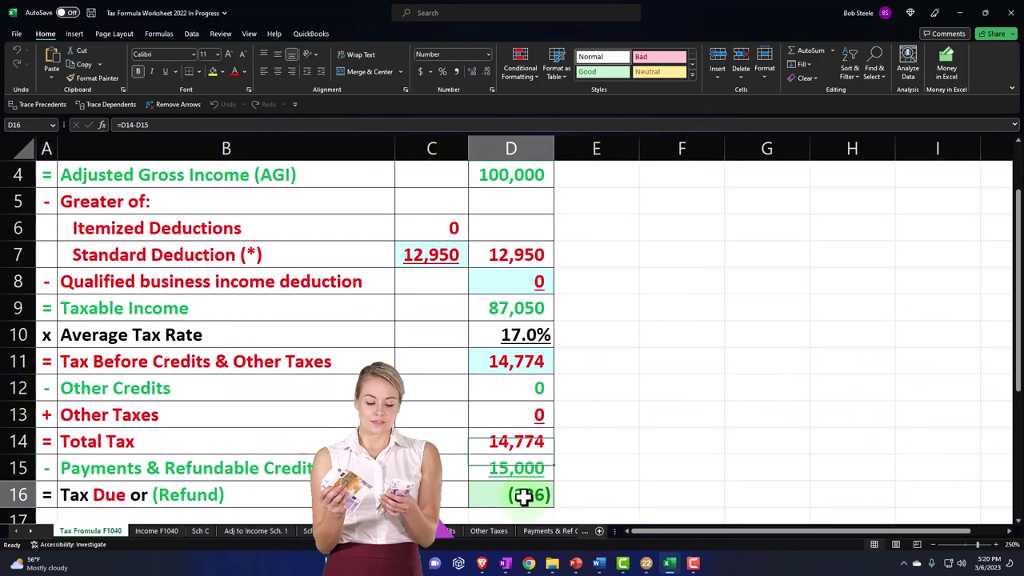
Return to Lacerte and review Form 1040 page 1 from the taxpayer details through the income lines
{"action": "left_click", "coordinate": [653, 557]}
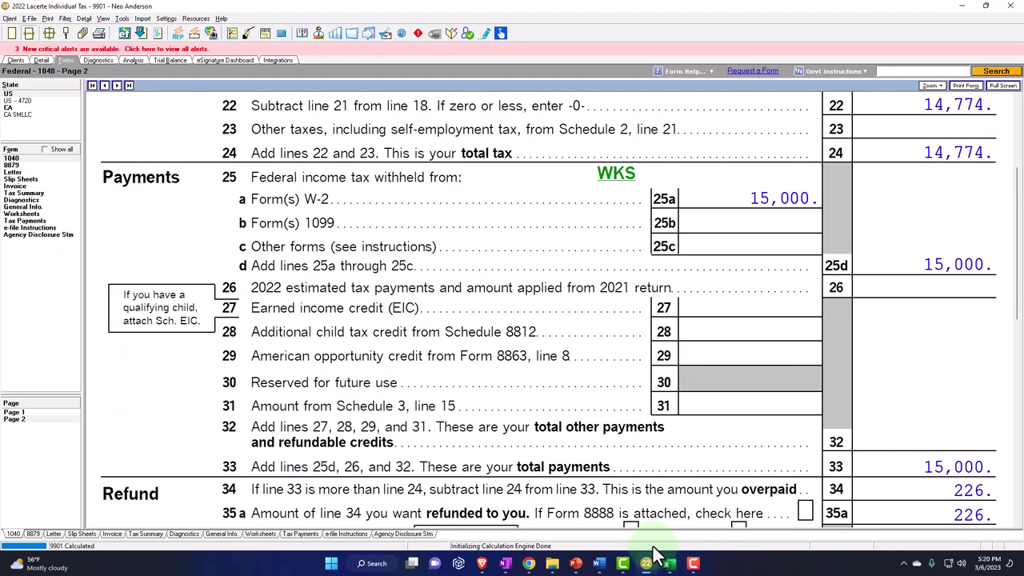
{"action": "left_click", "coordinate": [16, 413]}
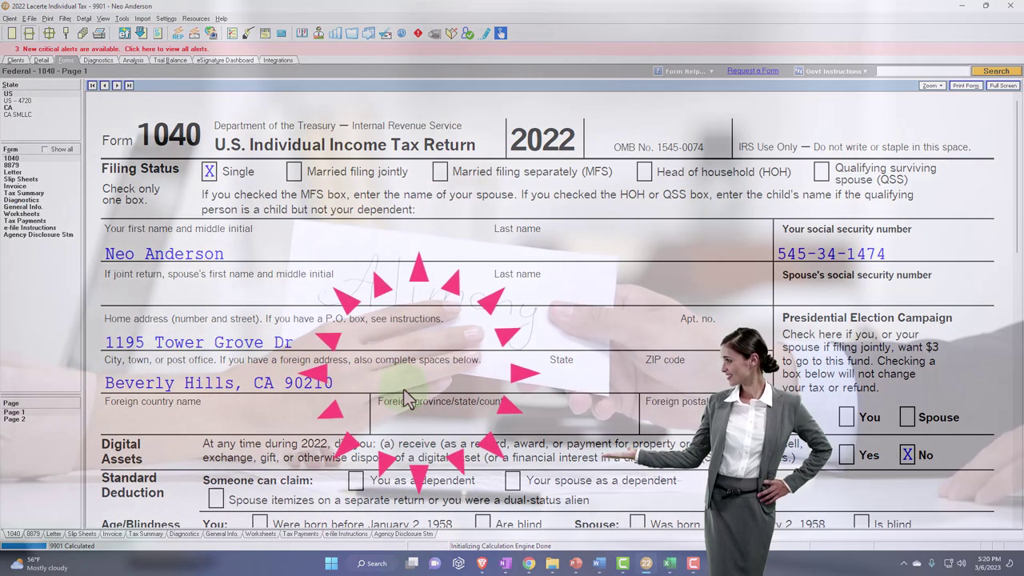
{"action": "scroll", "coordinate": [407, 398], "scroll_direction": "down", "scroll_amount": 6}
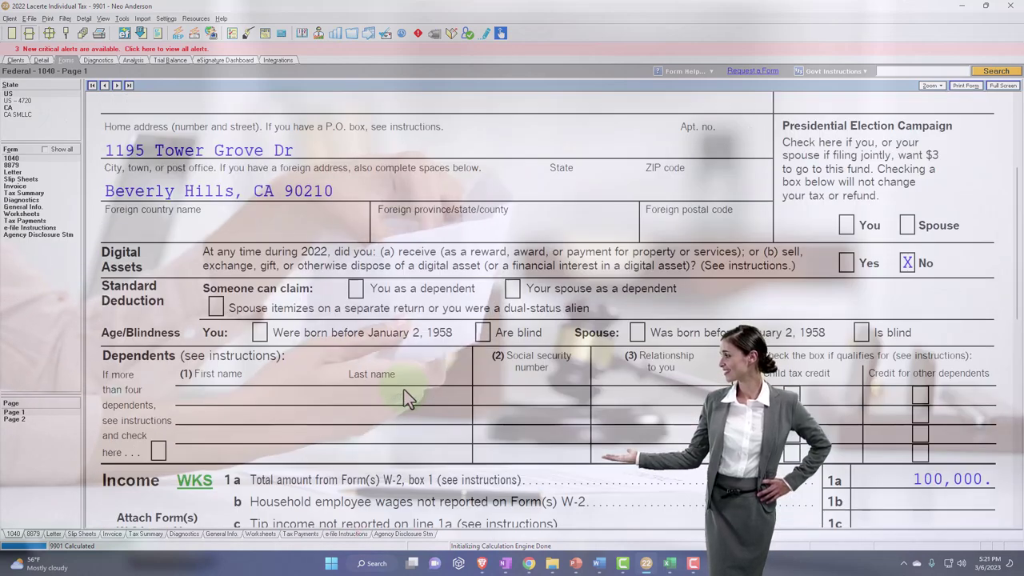
{"action": "scroll", "coordinate": [407, 394], "scroll_direction": "down", "scroll_amount": 3}
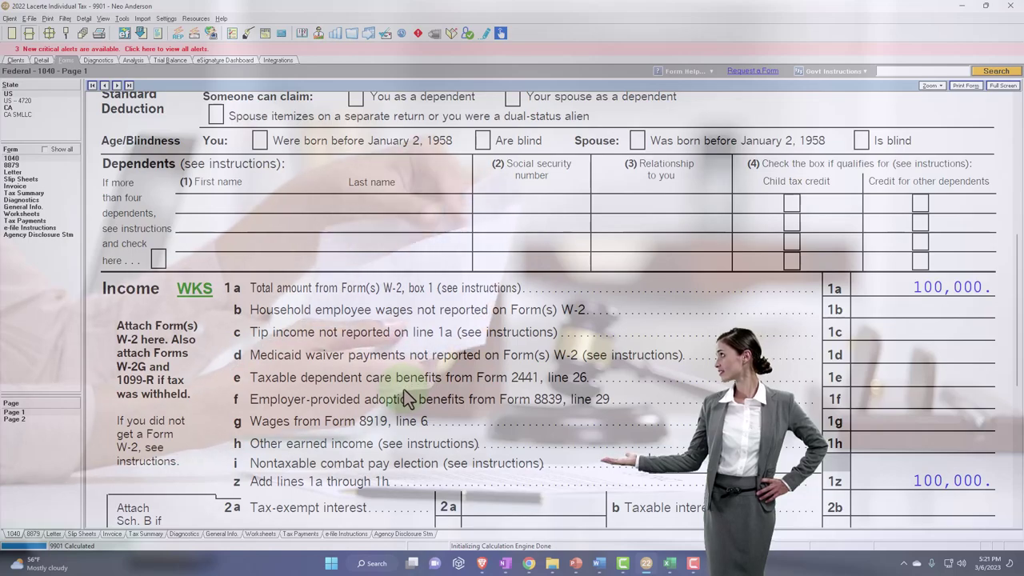
{"action": "scroll", "coordinate": [405, 392], "scroll_direction": "down", "scroll_amount": 1}
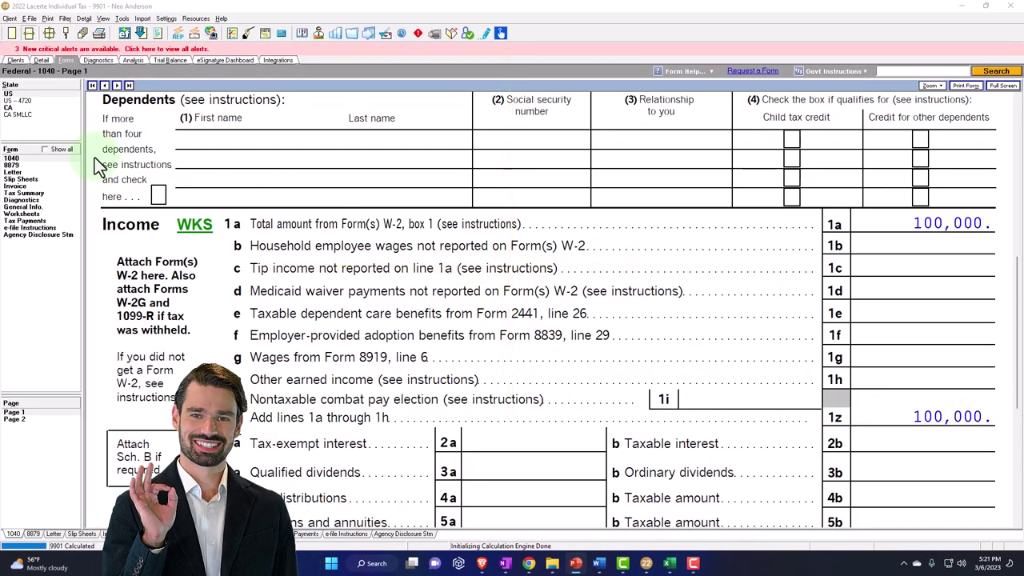
Show all available federal forms in the form list and open Schedule 1
{"action": "left_click", "coordinate": [45, 150]}
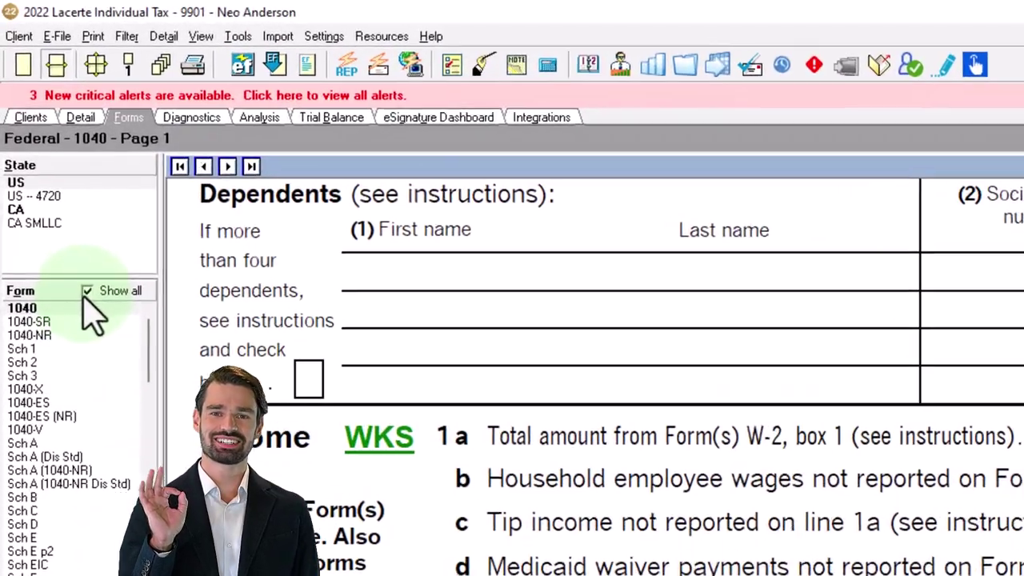
{"action": "left_click", "coordinate": [22, 352]}
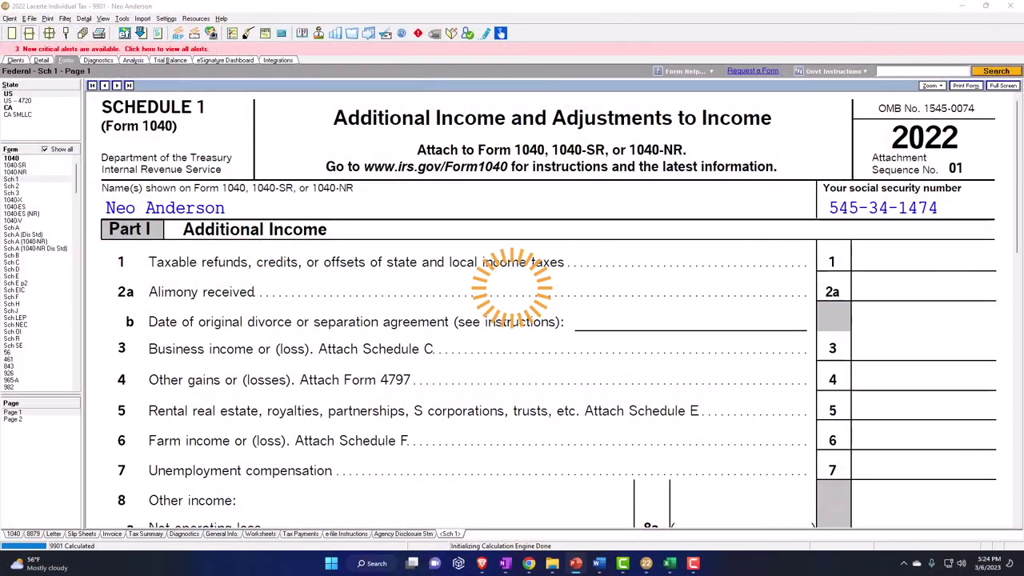
{"action": "left_click", "coordinate": [512, 286]}
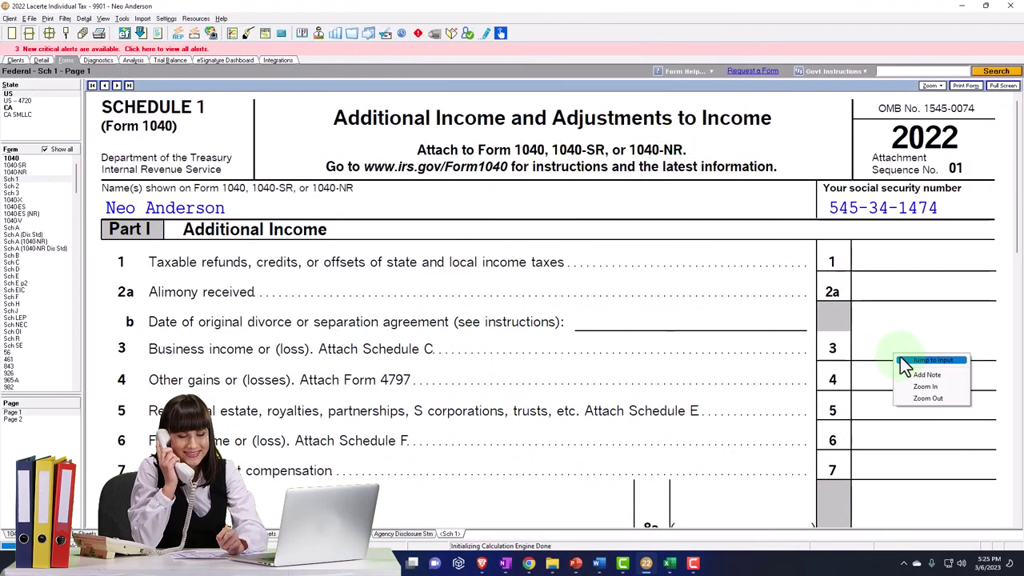
{"action": "left_click", "coordinate": [902, 359]}
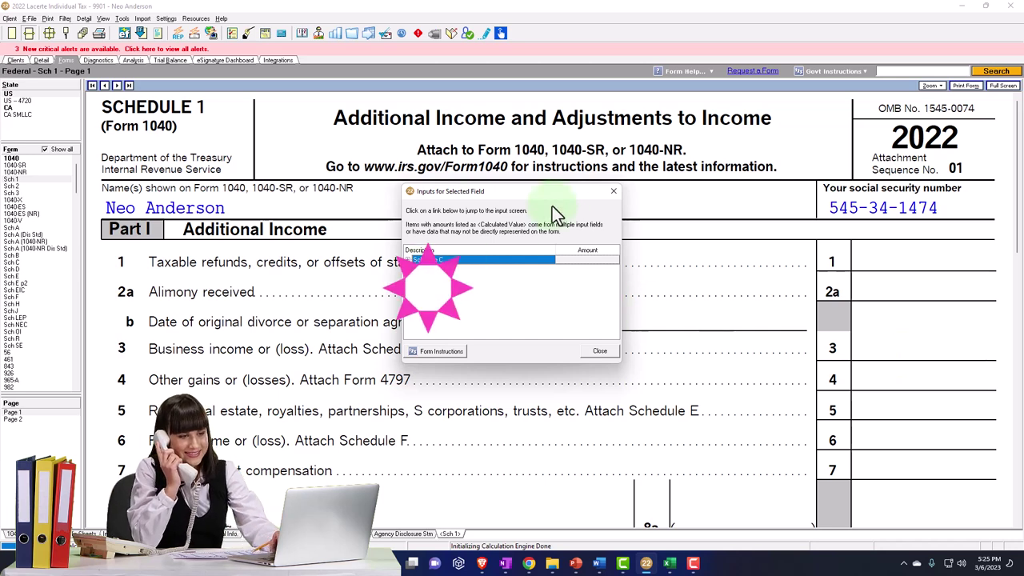
{"action": "left_click", "coordinate": [614, 191]}
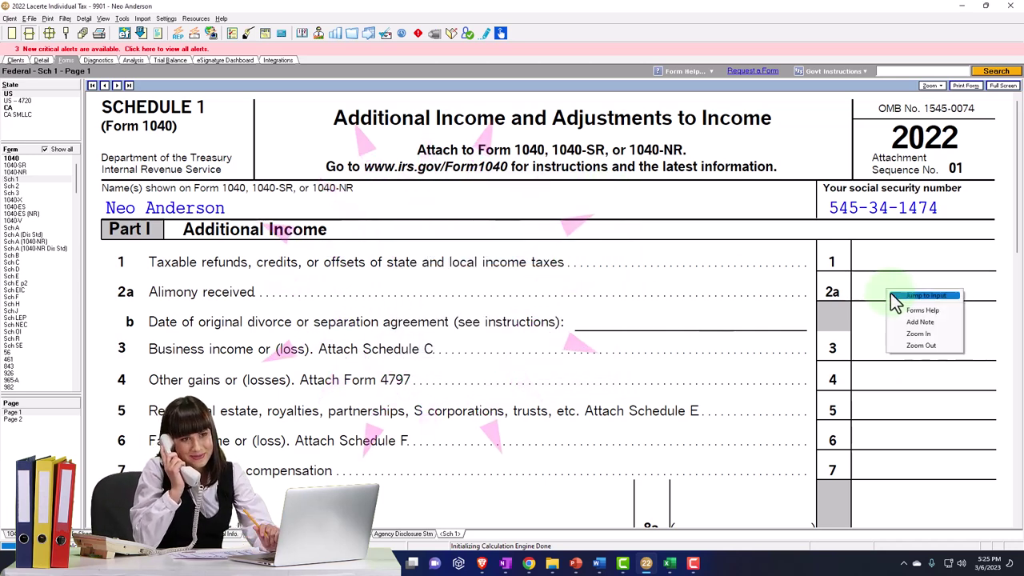
Go to the input behind Schedule 1 line 2a and record 15,000 of alimony received with an agreement date of 06/06/2017
{"action": "left_click", "coordinate": [893, 295]}
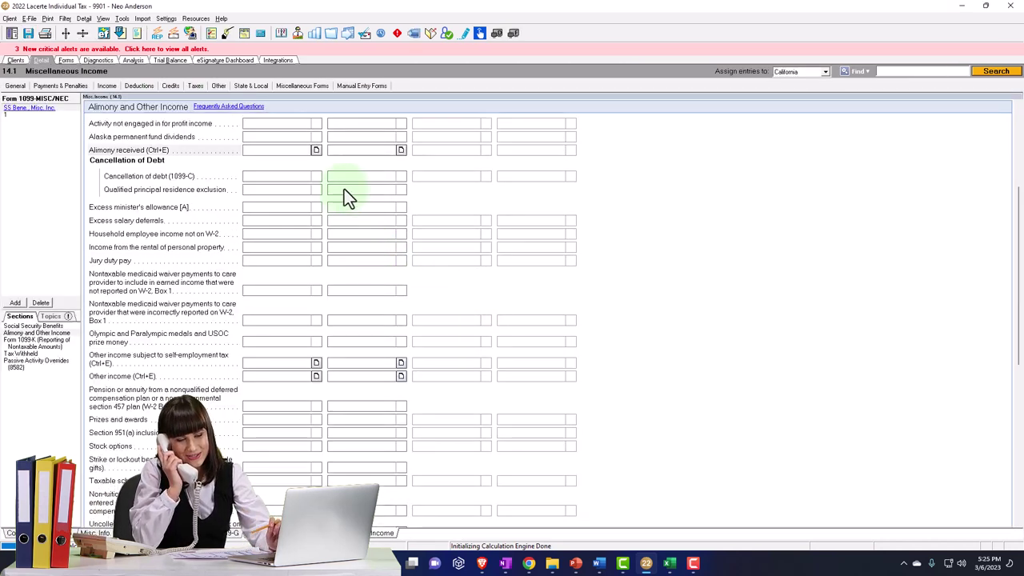
{"action": "left_click", "coordinate": [316, 150]}
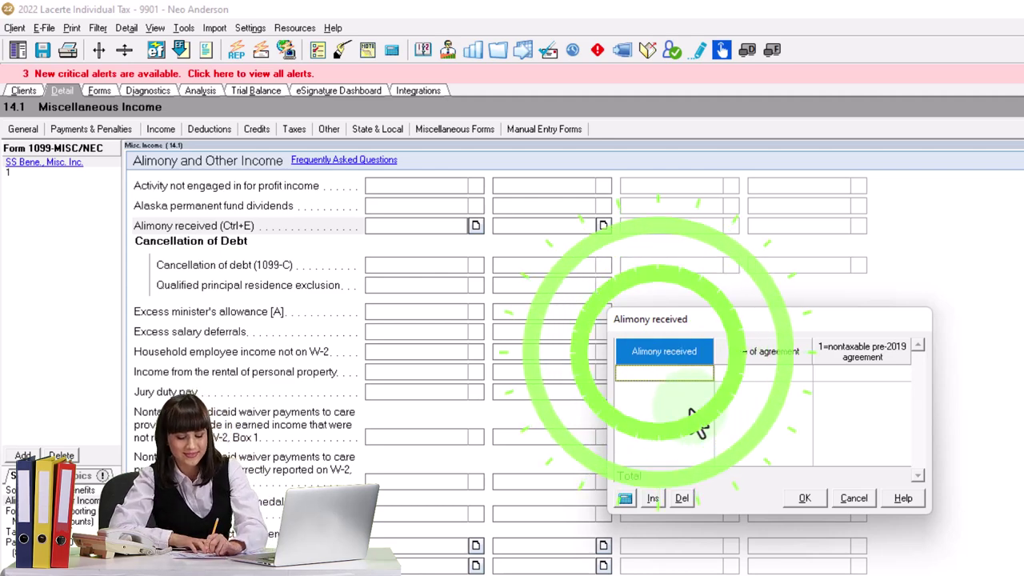
{"action": "type", "text": "15000"}
{"action": "key", "text": "Tab"}
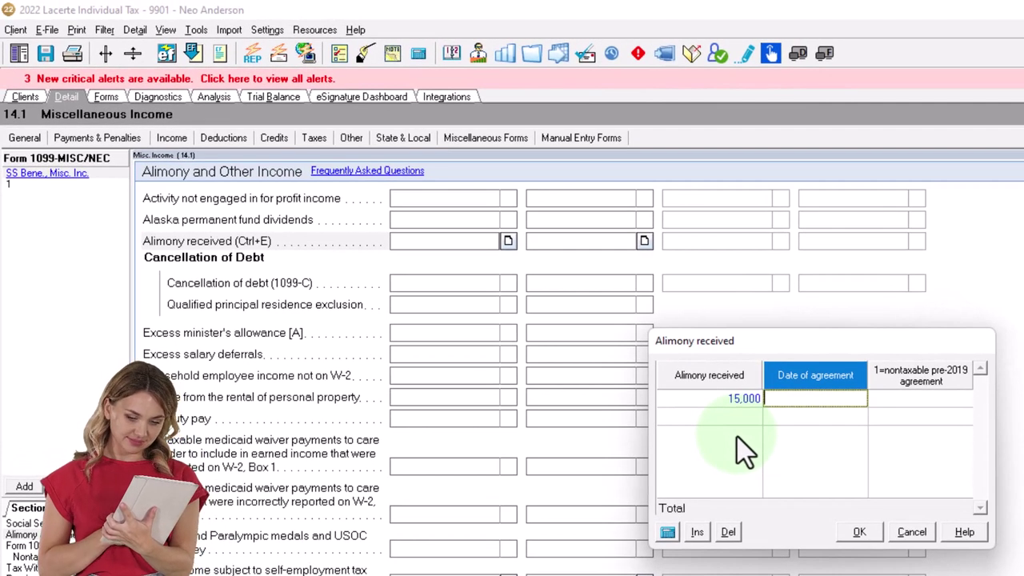
{"action": "type", "text": "06"}
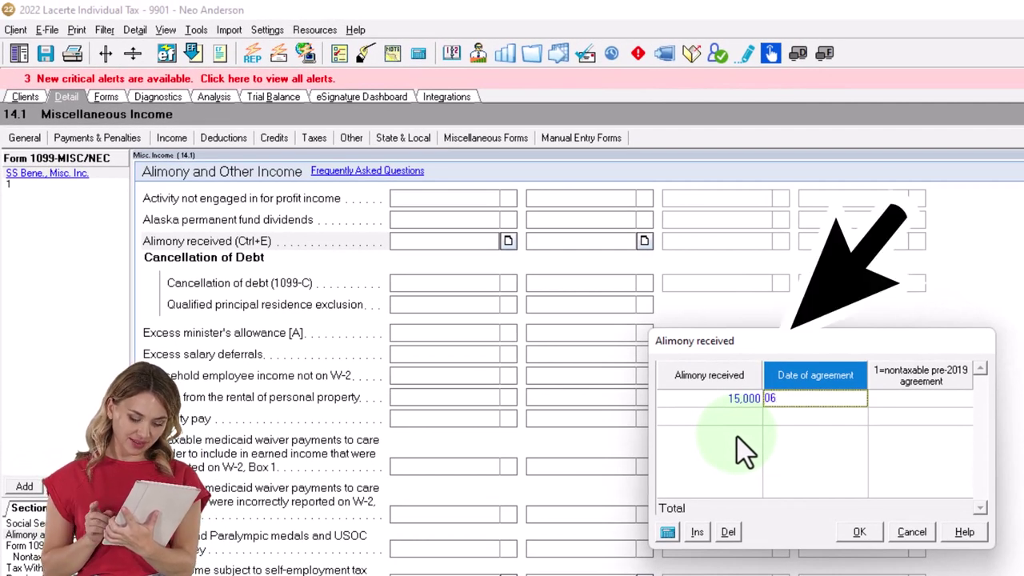
{"action": "type", "text": "/06/2017"}
{"action": "key", "text": "Tab"}
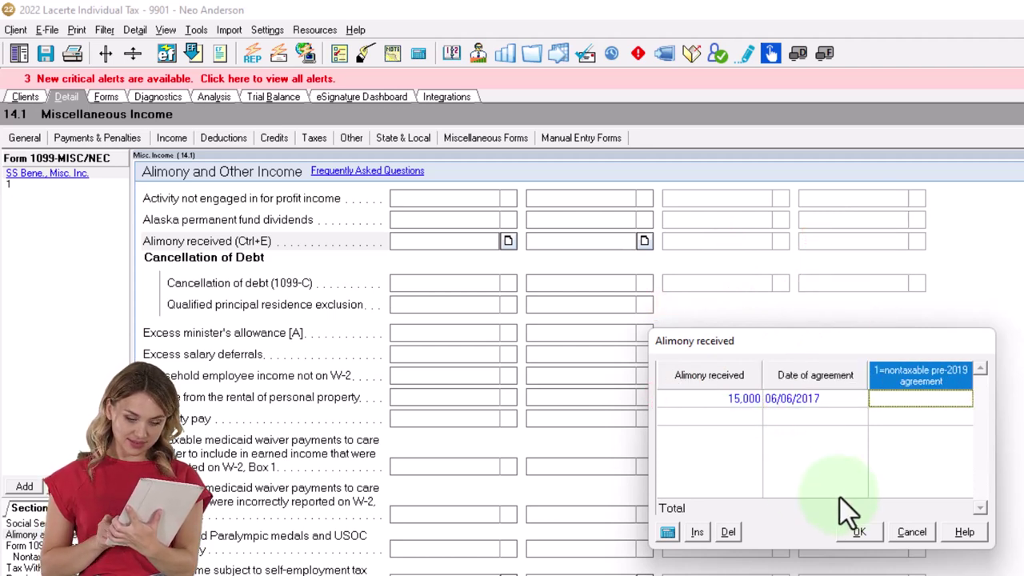
{"action": "left_click", "coordinate": [859, 532]}
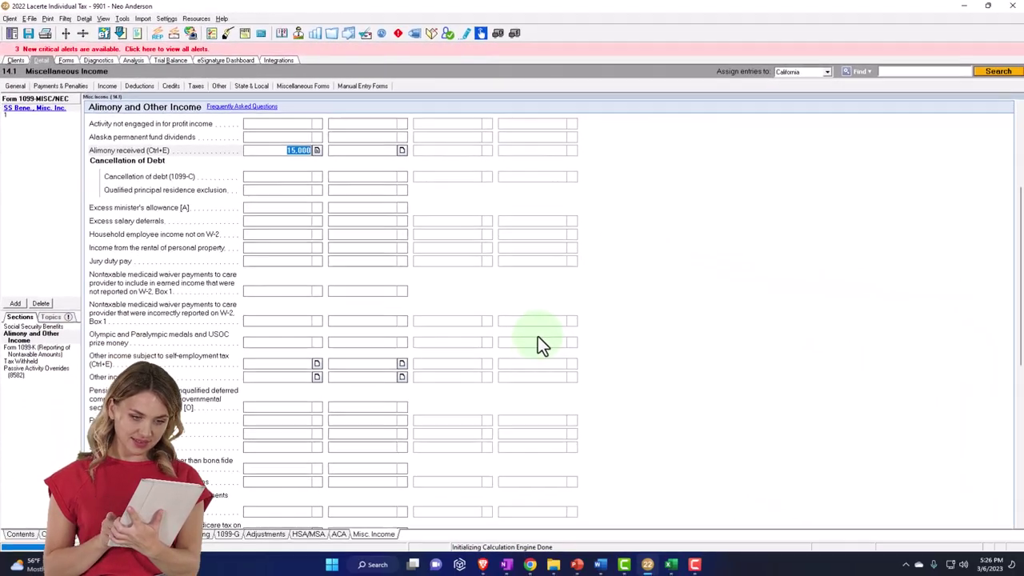
Return to Schedule 1 to check the alimony amount, agreement date and other income lines, and open Form 1040 page 1
{"action": "key", "text": "F6"}
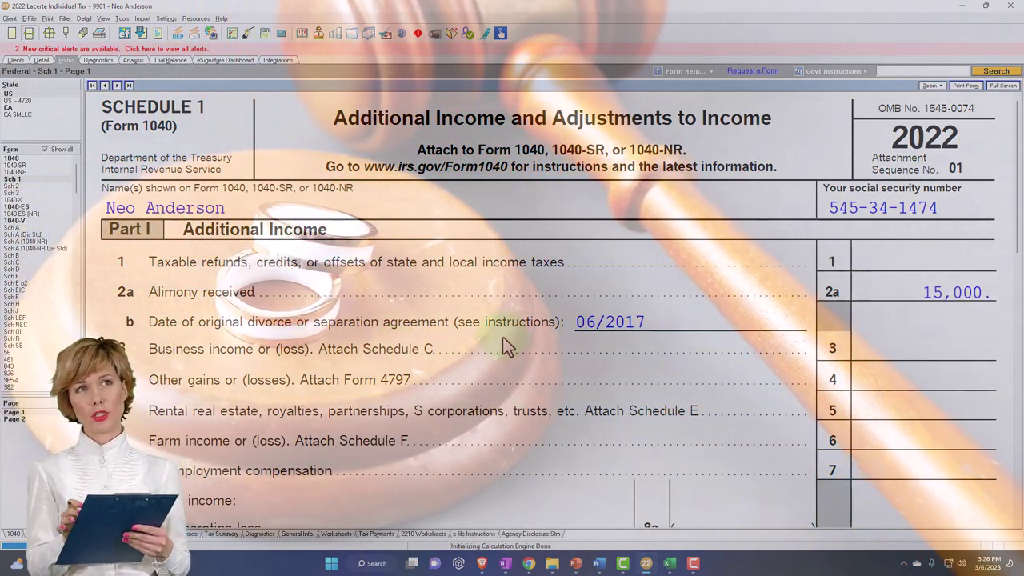
{"action": "scroll", "coordinate": [686, 392], "scroll_direction": "down", "scroll_amount": 10}
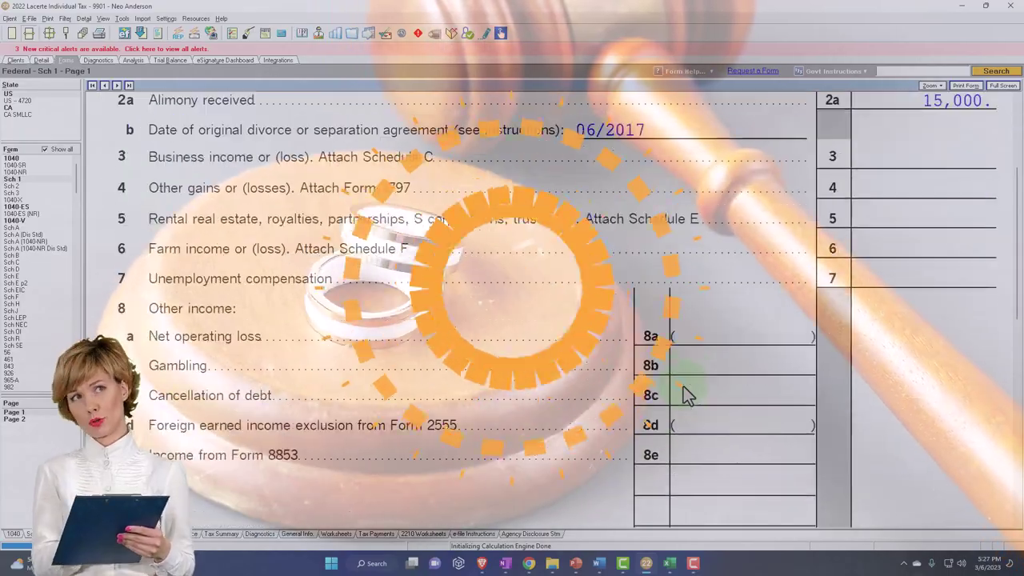
{"action": "scroll", "coordinate": [686, 381], "scroll_direction": "down", "scroll_amount": 1}
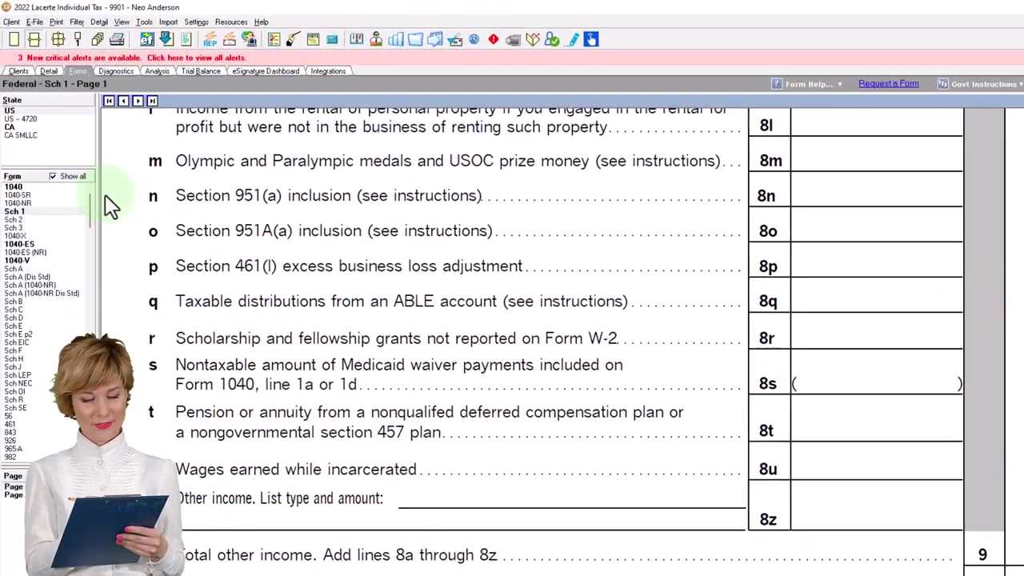
{"action": "left_click", "coordinate": [14, 176]}
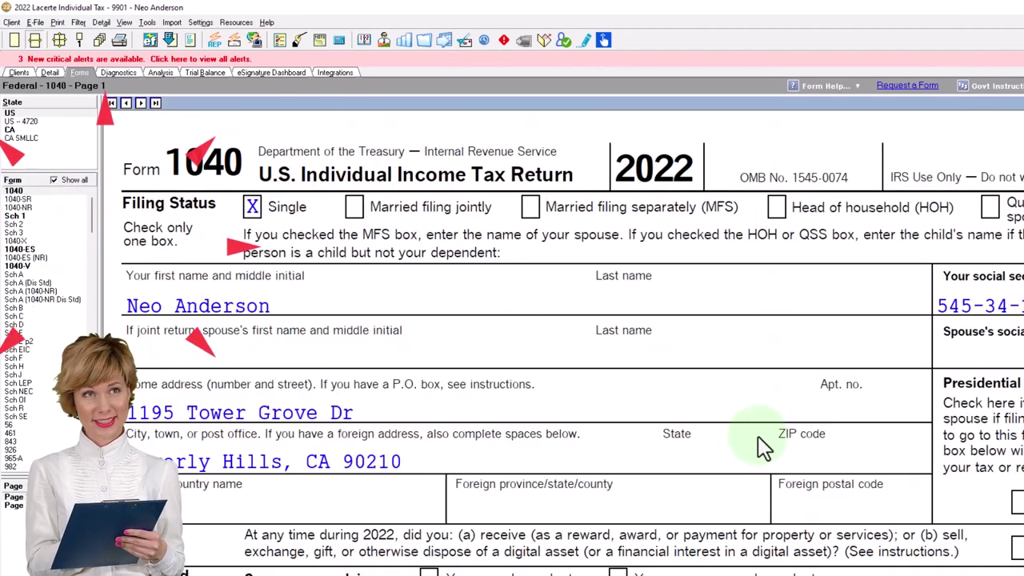
Review Form 1040 page 1 from the filing status down to taxable income, and switch to the tax formula worksheet in Excel
{"action": "scroll", "coordinate": [758, 436], "scroll_direction": "down", "scroll_amount": 10}
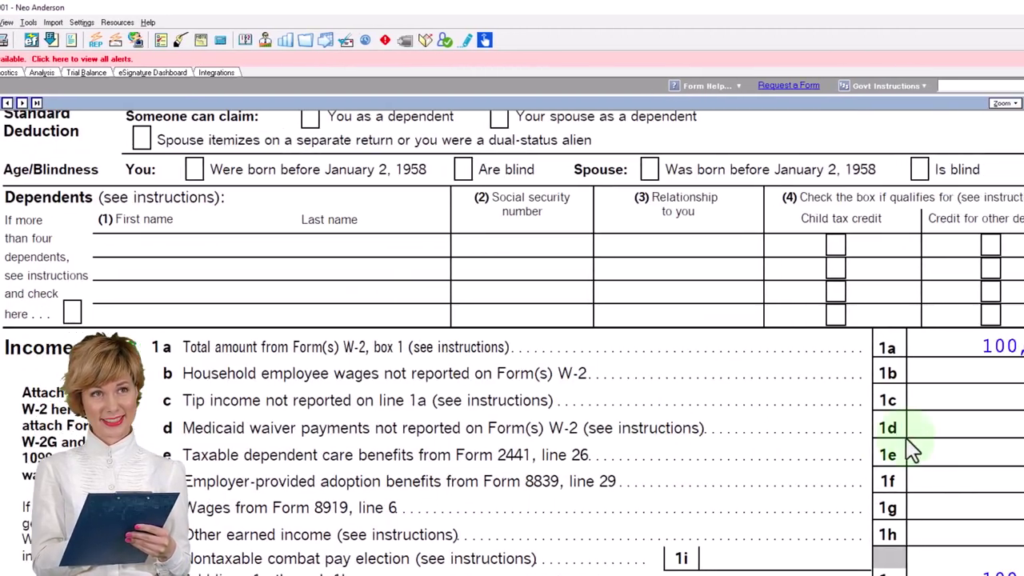
{"action": "scroll", "coordinate": [896, 354], "scroll_direction": "down", "scroll_amount": 8}
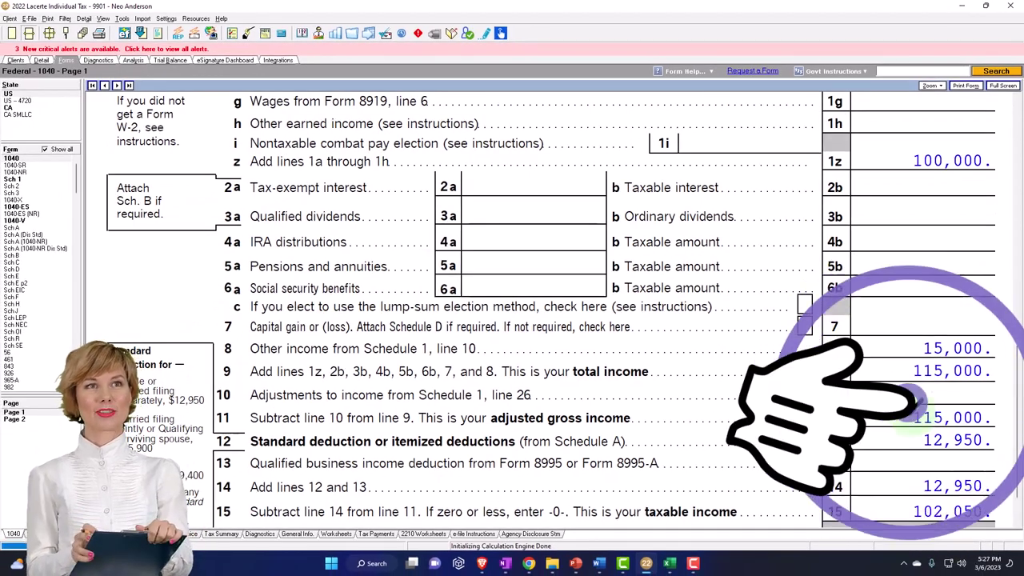
{"action": "left_click", "coordinate": [672, 564]}
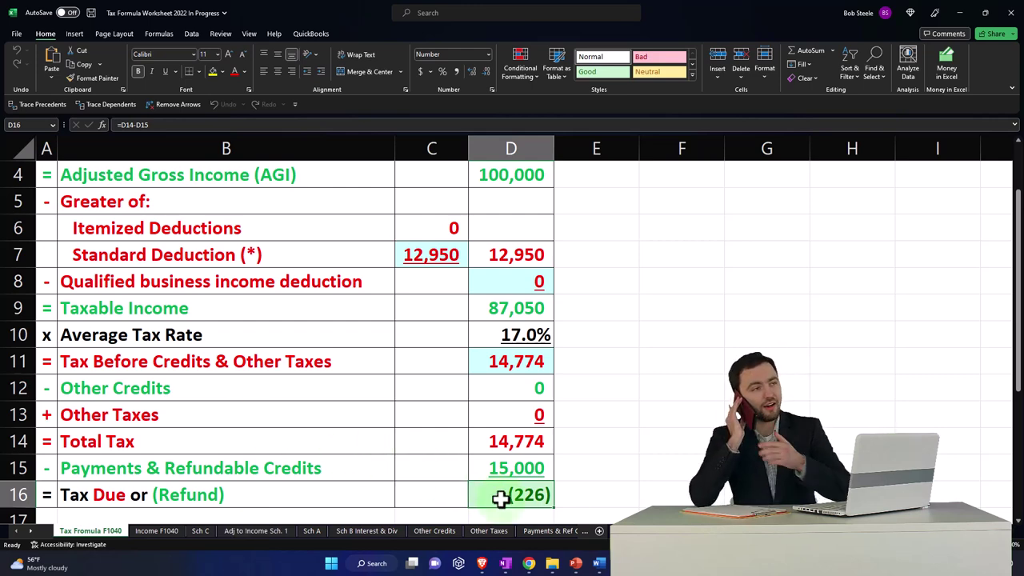
Add a new worksheet right after Income F1040 and name it "Income Sch. 1"
{"action": "left_click", "coordinate": [600, 531]}
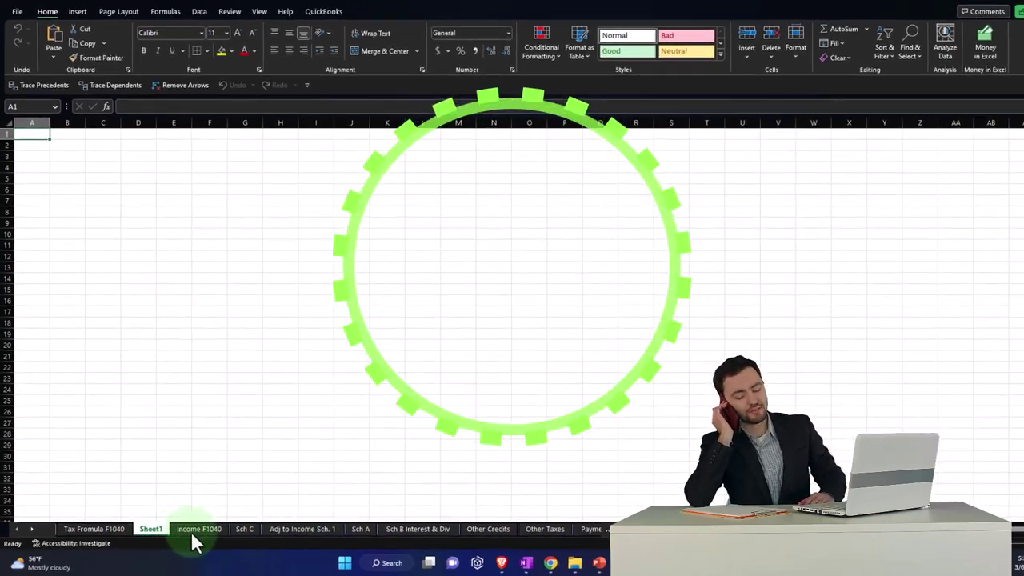
{"action": "left_click_drag", "start_coordinate": [190, 532], "coordinate": [236, 535]}
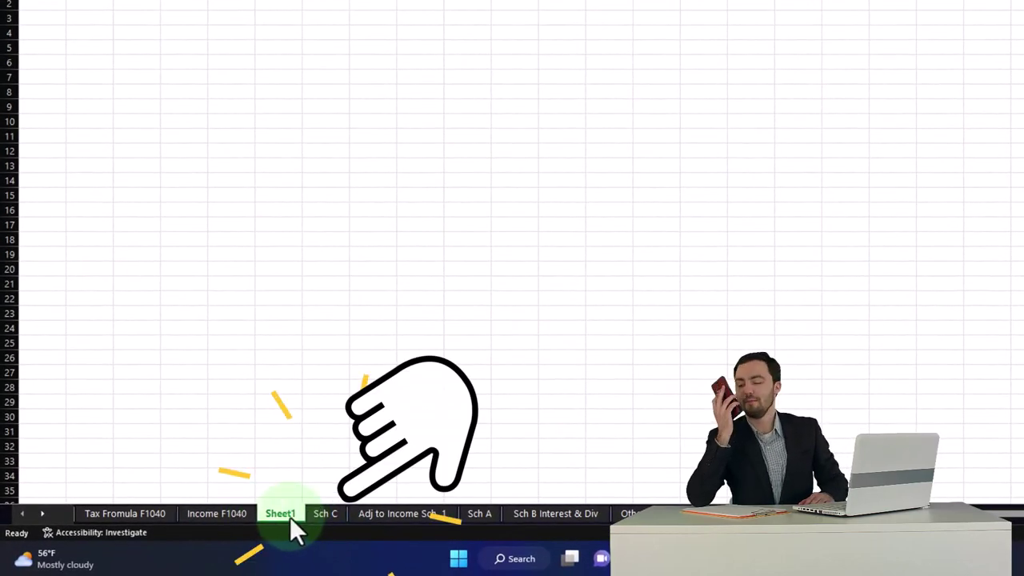
{"action": "double_click", "coordinate": [290, 517]}
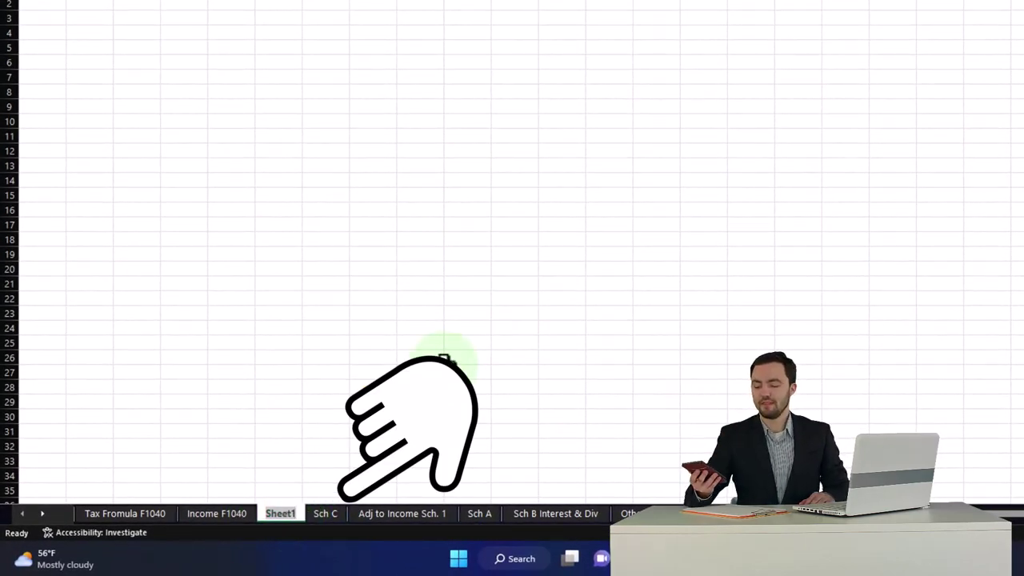
{"action": "key", "text": "Home"}
{"action": "type", "text": "Income Sch."}
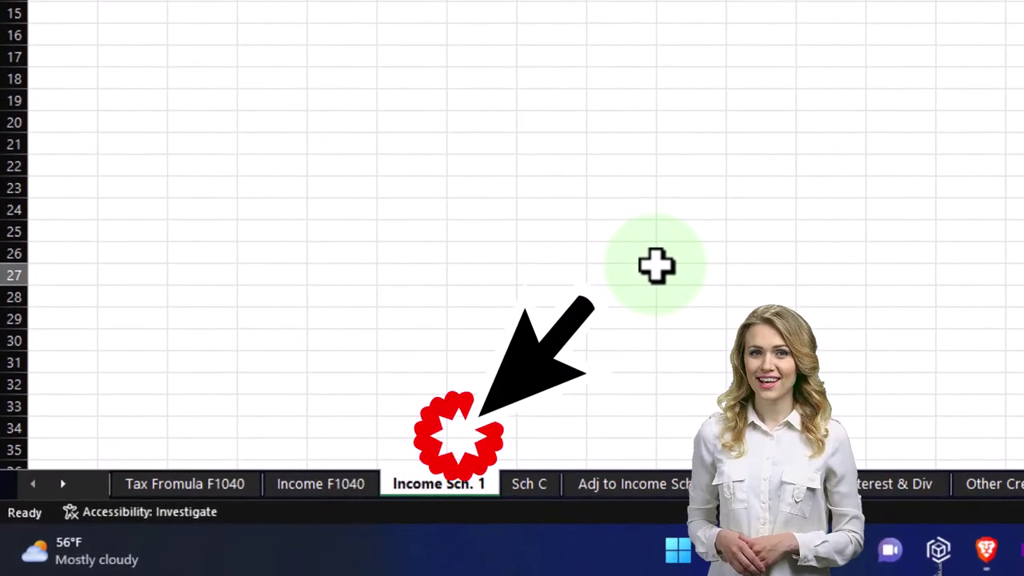
{"action": "left_click", "coordinate": [656, 266]}
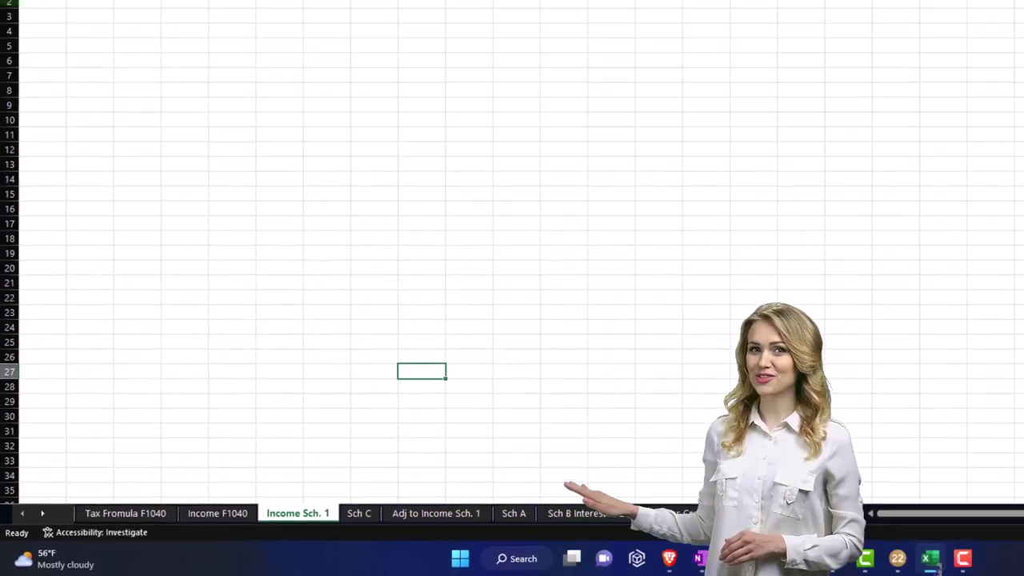
Format all cells of the Income Sch. 1 sheet as Currency with no symbol, 0 decimal places and red bracketed negatives
{"action": "key", "text": "ctrl+a"}
{"action": "right_click", "coordinate": [122, 206]}
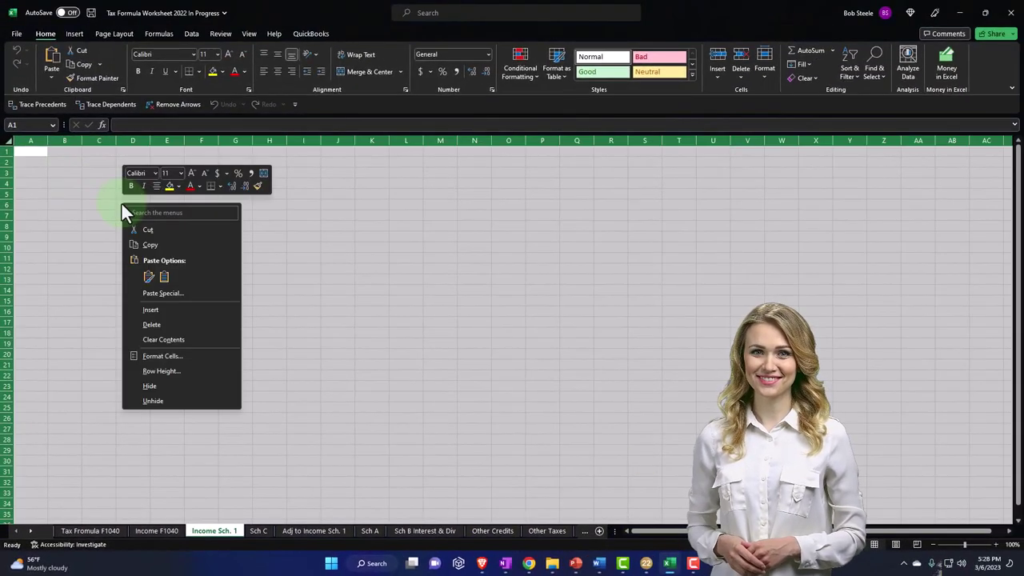
{"action": "left_click", "coordinate": [154, 355]}
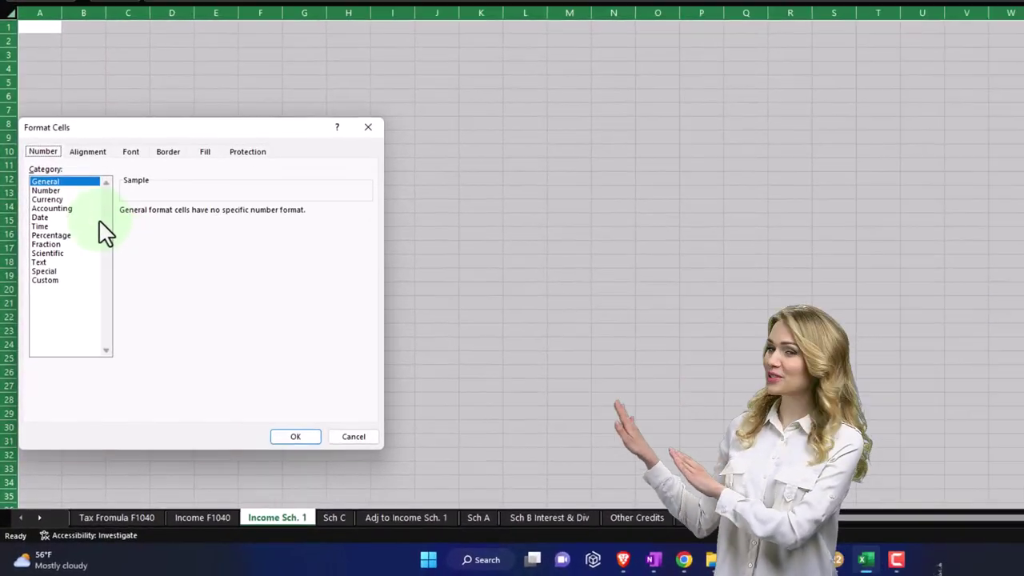
{"action": "left_click", "coordinate": [44, 257]}
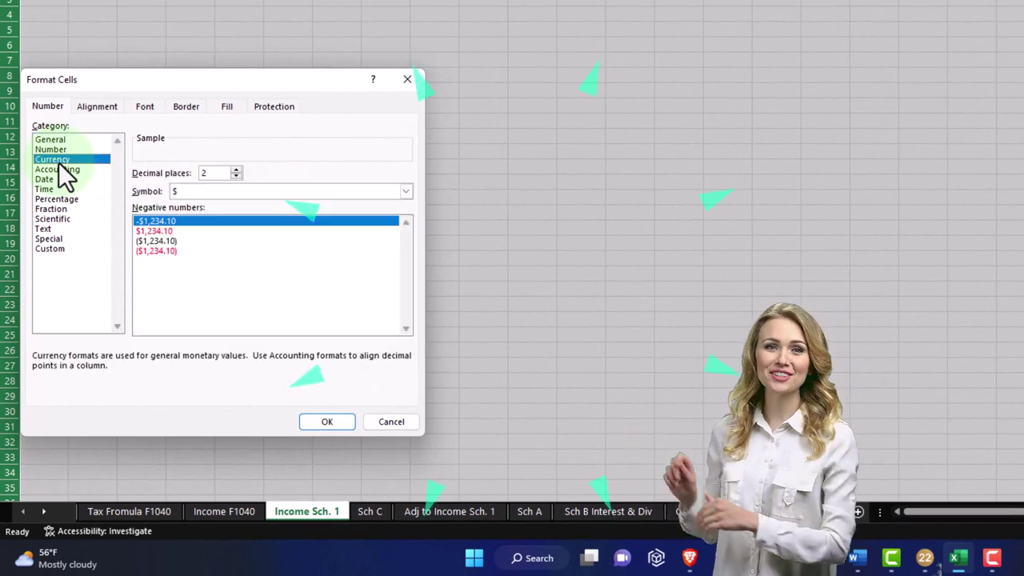
{"action": "left_click", "coordinate": [160, 253]}
{"action": "left_click", "coordinate": [241, 191]}
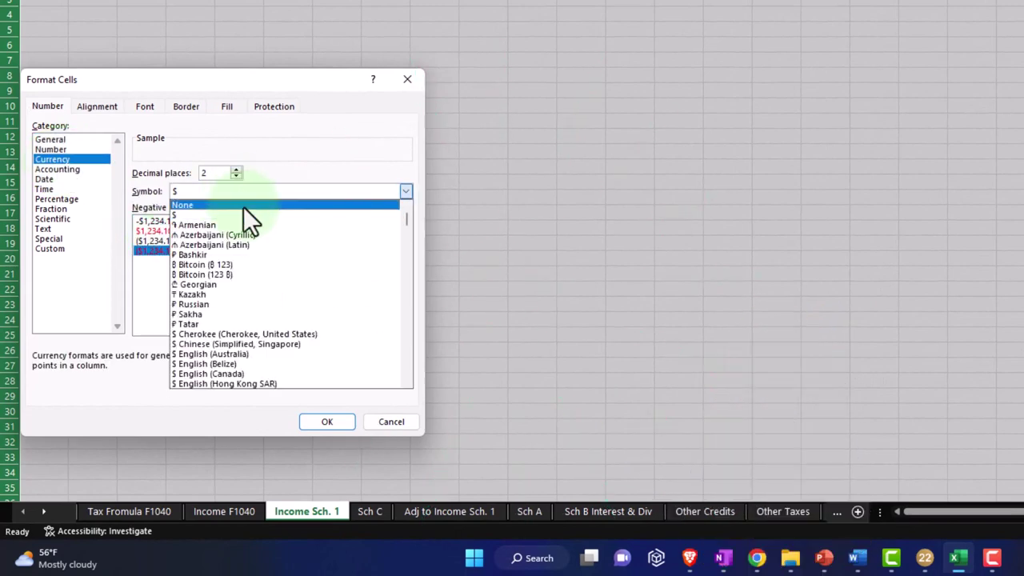
{"action": "left_click", "coordinate": [243, 207]}
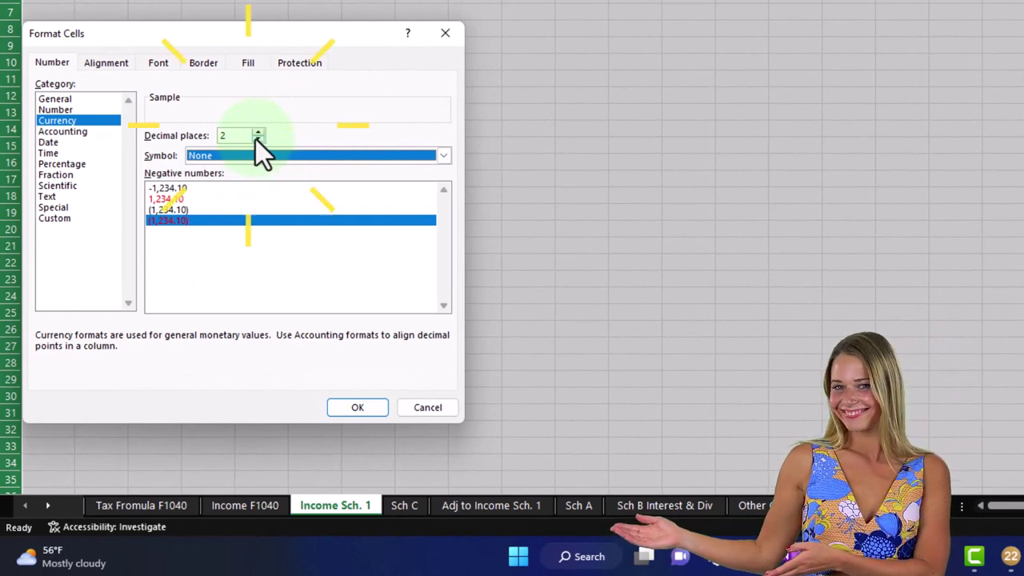
{"action": "left_click", "coordinate": [257, 140]}
{"action": "left_click", "coordinate": [257, 140]}
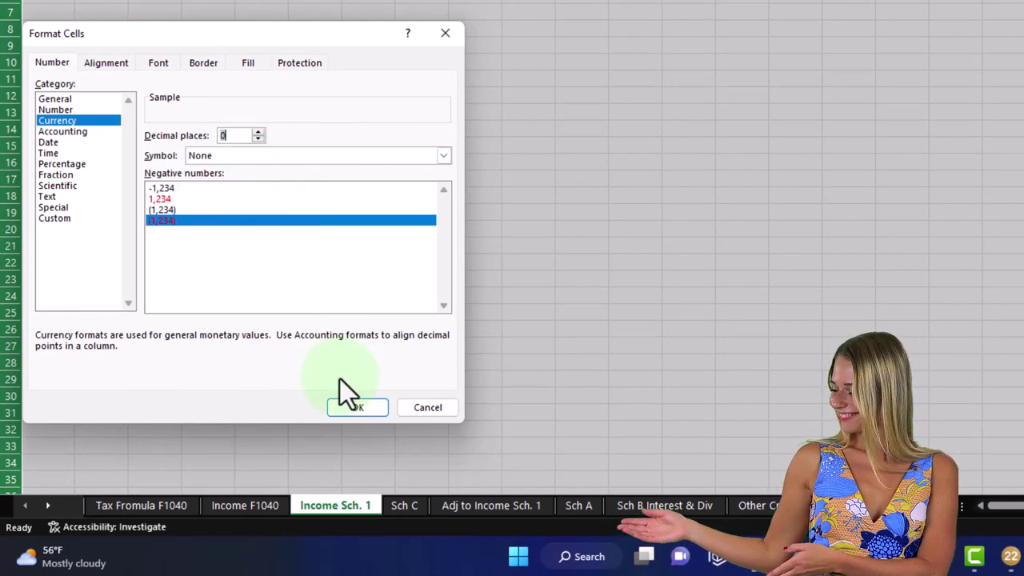
{"action": "left_click", "coordinate": [348, 409]}
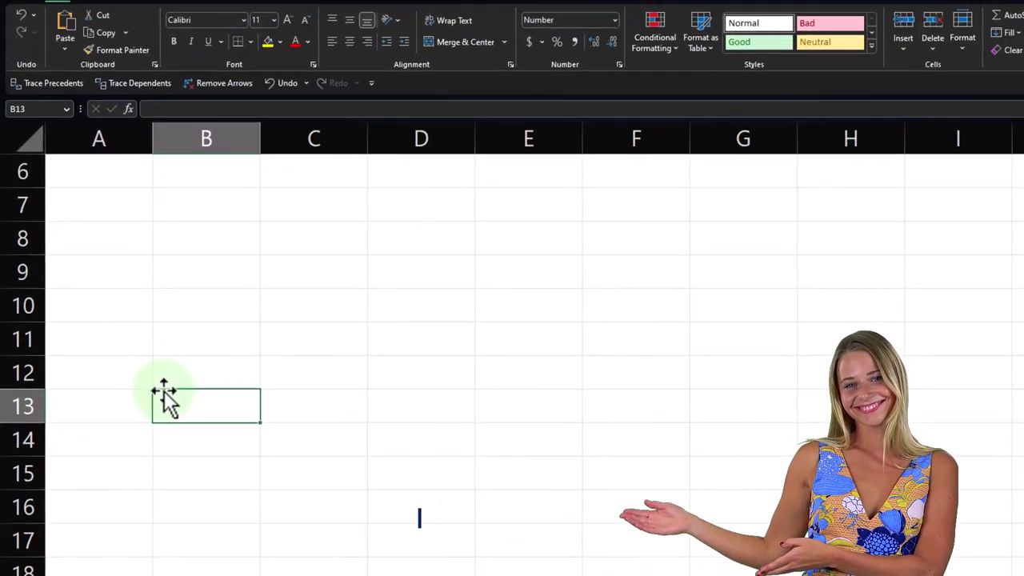
Enter the heading "Schedule 1 Income" in cell A1
{"action": "scroll", "coordinate": [158, 412], "scroll_direction": "up", "scroll_amount": 2}
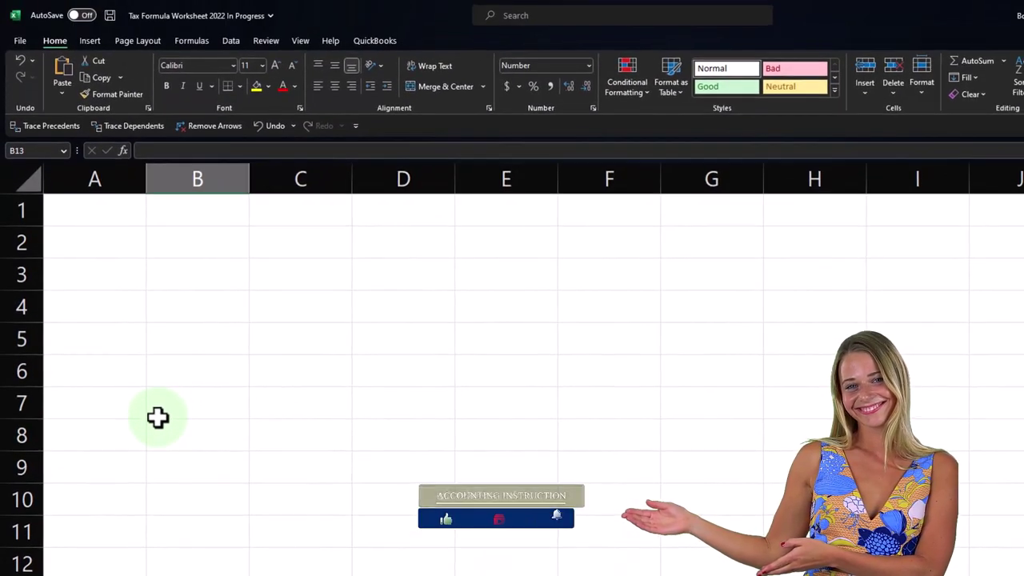
{"action": "left_click", "coordinate": [97, 206]}
{"action": "type", "text": "Sched"}
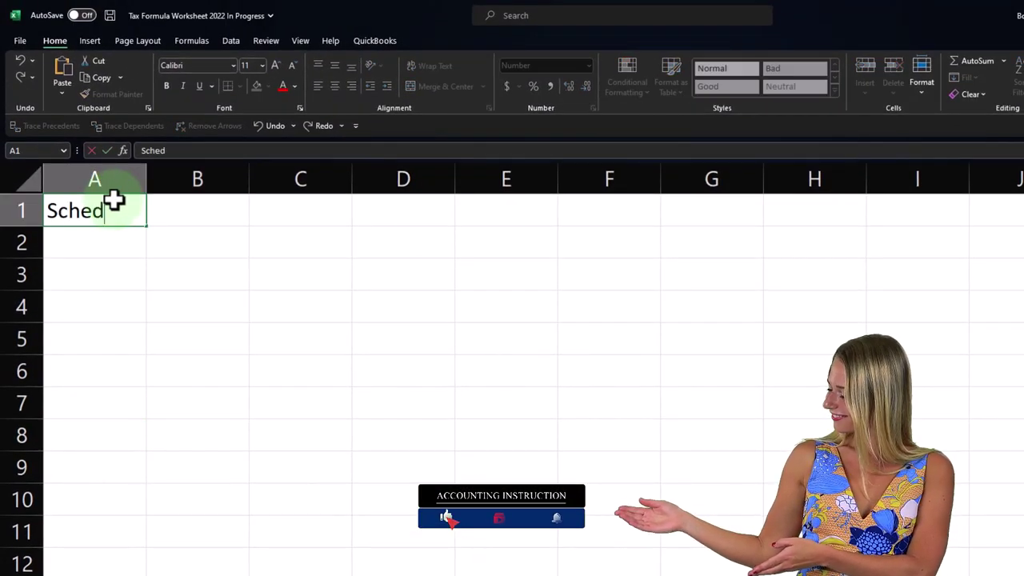
{"action": "type", "text": "ule "}
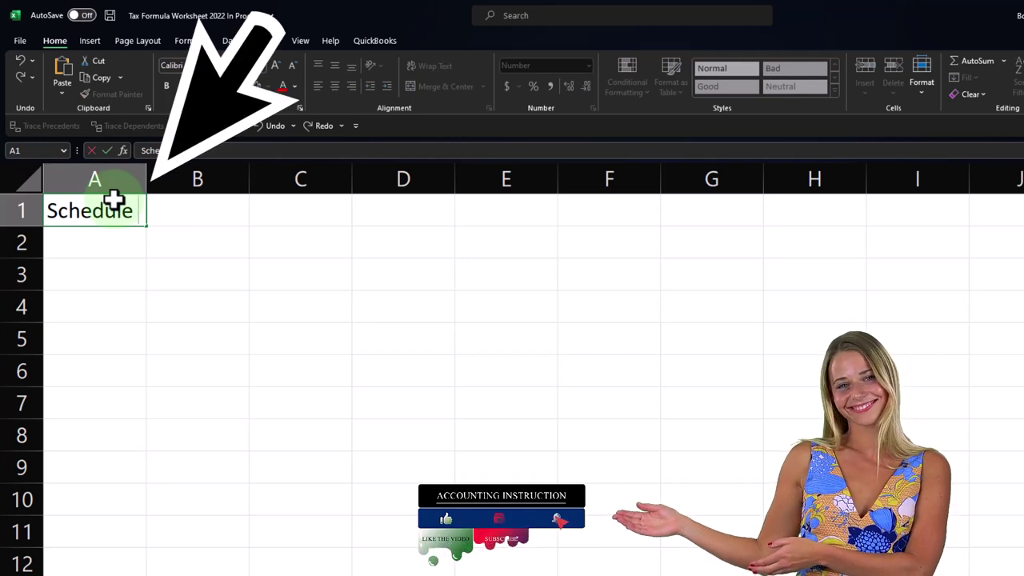
{"action": "type", "text": "1 In"}
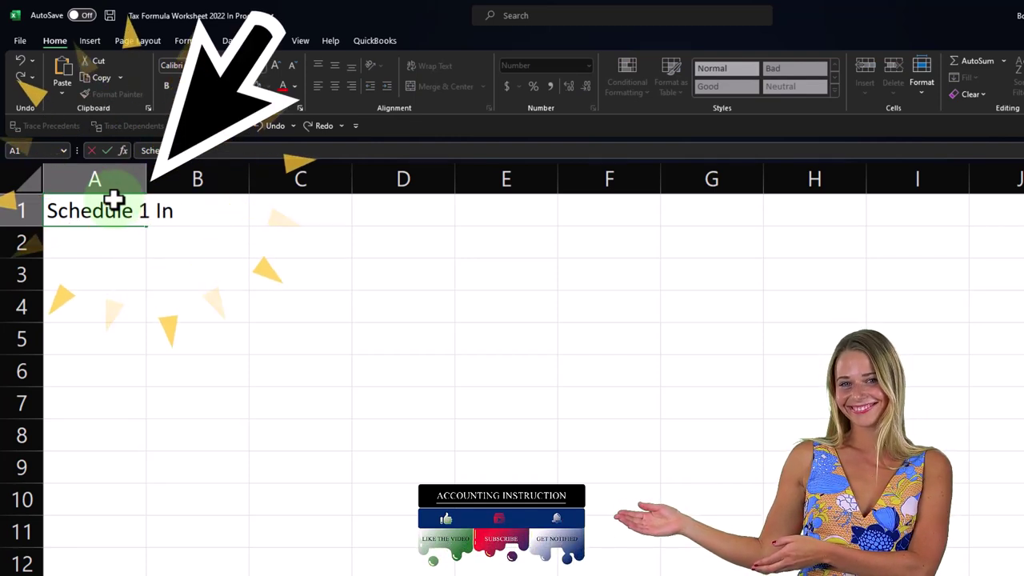
{"action": "type", "text": "come"}
{"action": "key", "text": "Return"}
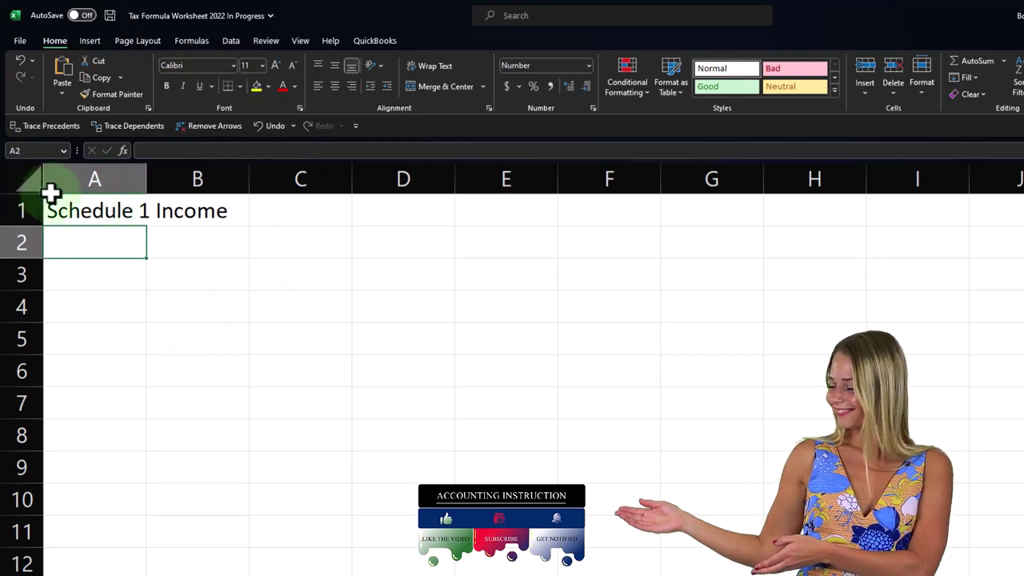
Make the whole Income Sch. 1 sheet bold
{"action": "left_click", "coordinate": [29, 181]}
{"action": "left_click", "coordinate": [166, 86]}
{"action": "left_click", "coordinate": [208, 304]}
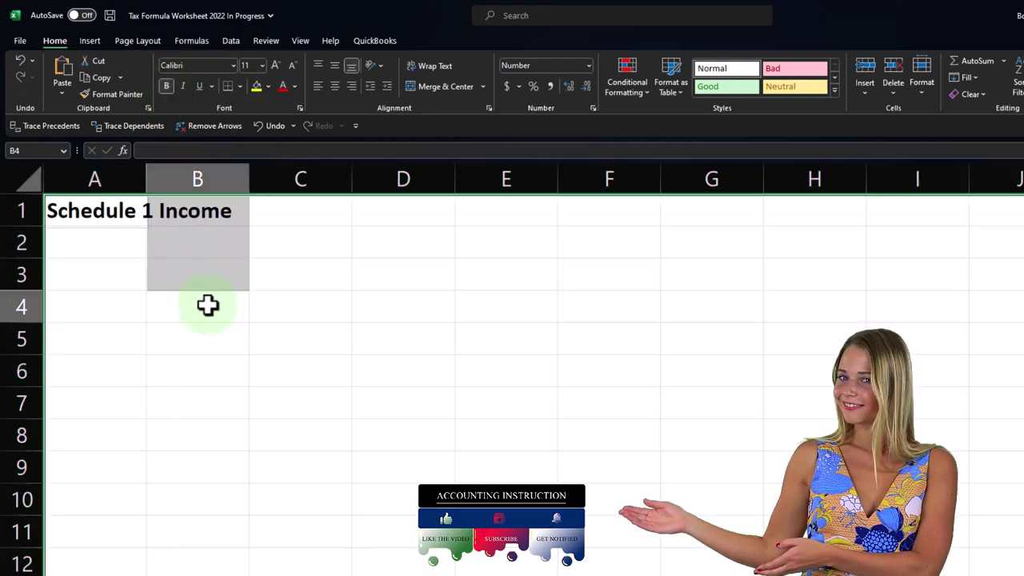
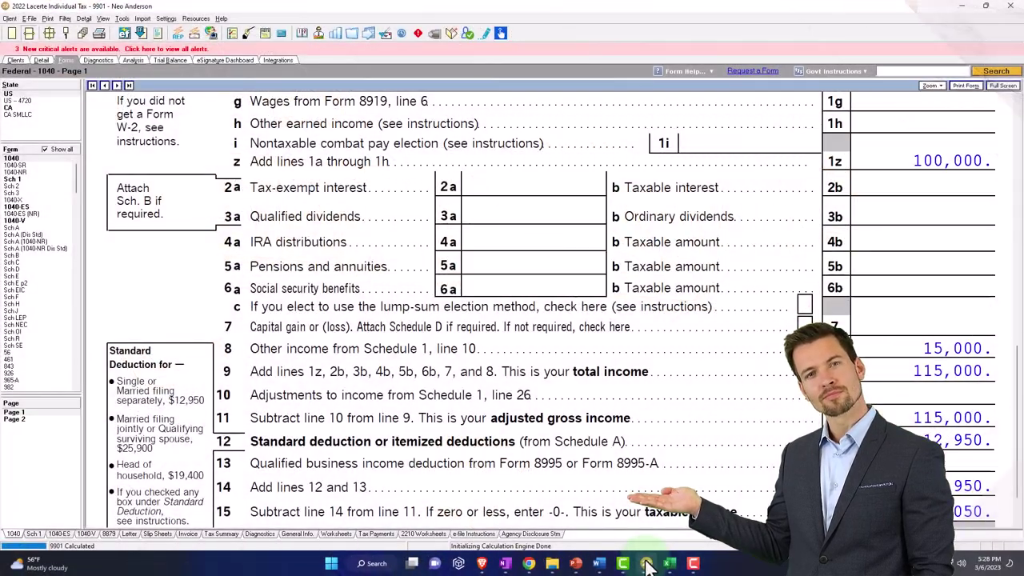
Open Schedule 1 in Lacerte and look through the adjustments to income on page 2
{"action": "left_click", "coordinate": [18, 179]}
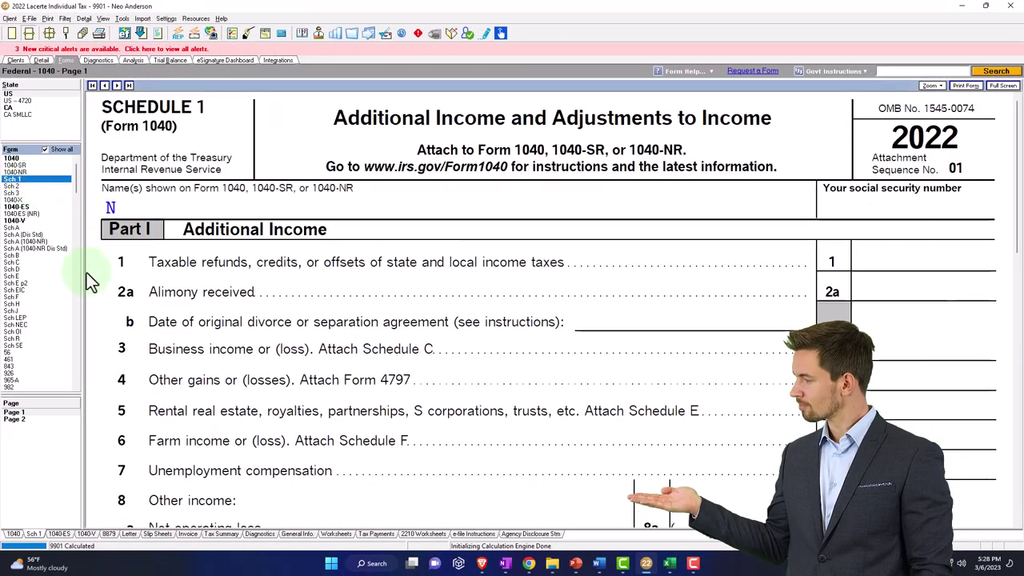
{"action": "left_click", "coordinate": [32, 421]}
{"action": "scroll", "coordinate": [277, 385], "scroll_direction": "down", "scroll_amount": 3}
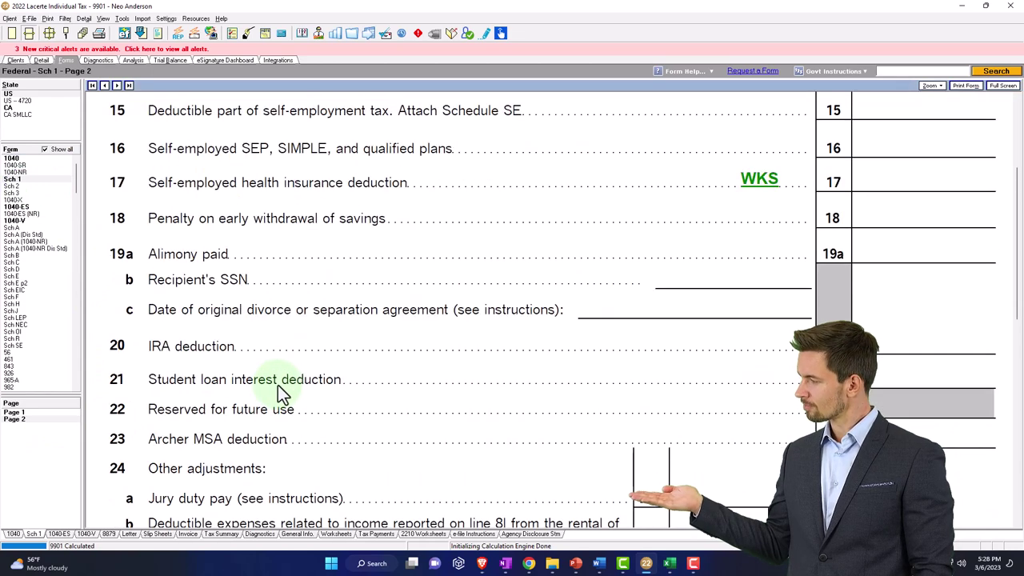
{"action": "scroll", "coordinate": [278, 385], "scroll_direction": "down", "scroll_amount": 5}
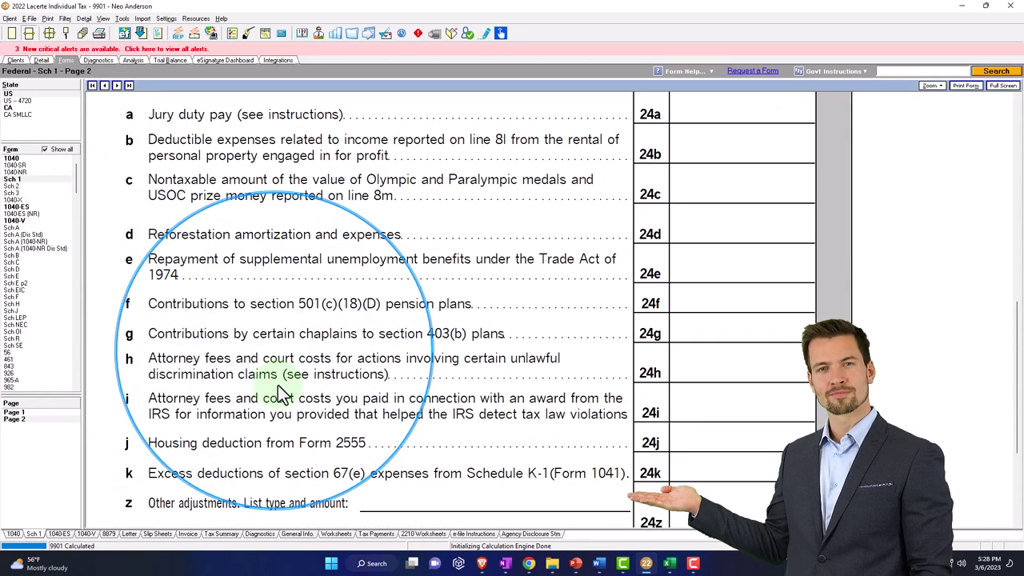
In Excel, label cell A3 "Alimoni" and format A3:B3 as a header with black fill and white text
{"action": "left_click", "coordinate": [120, 417]}
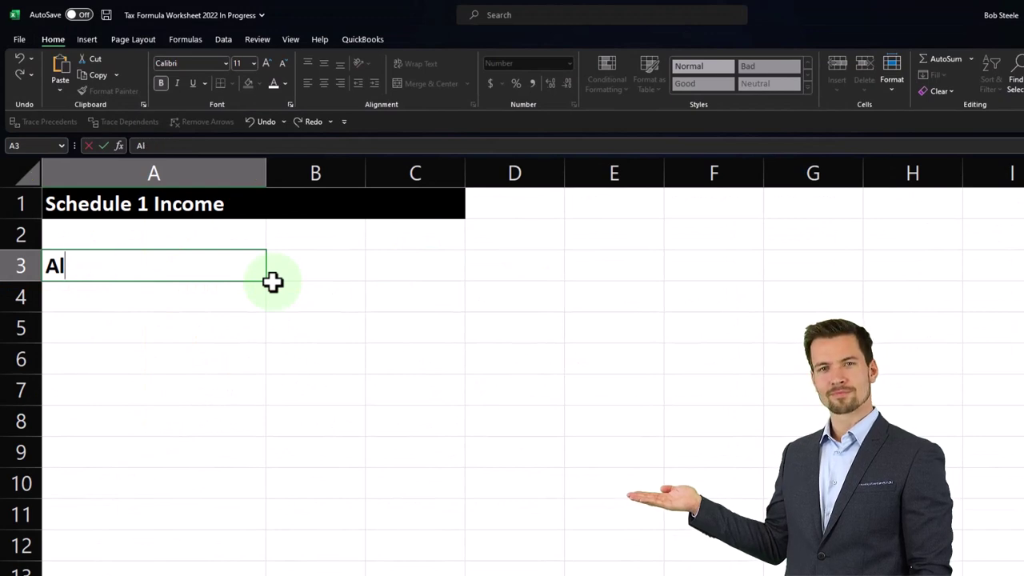
{"action": "type", "text": "oni"}
{"action": "key", "text": "ctrl+Return"}
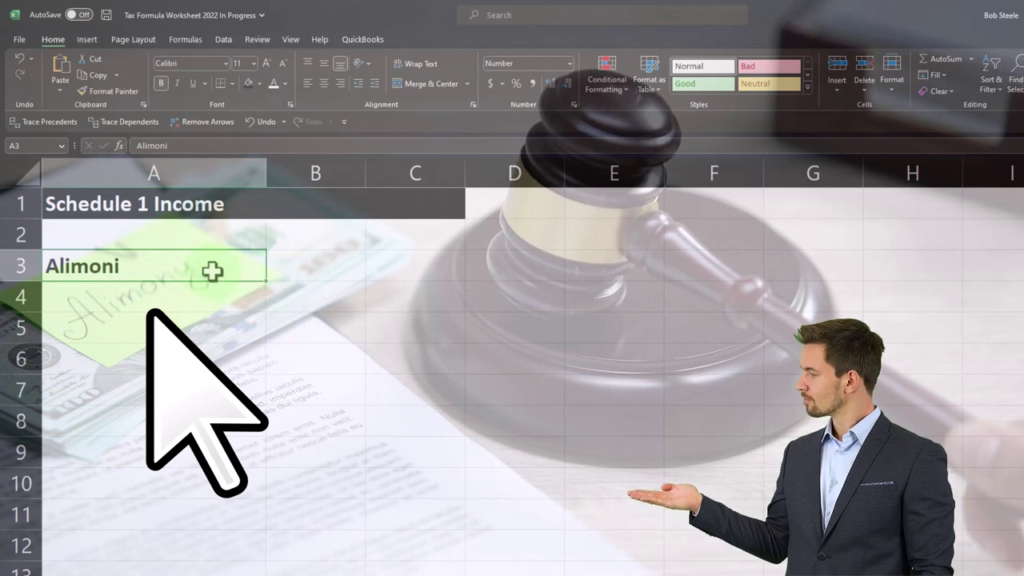
{"action": "left_click_drag", "start_coordinate": [211, 270], "coordinate": [301, 267]}
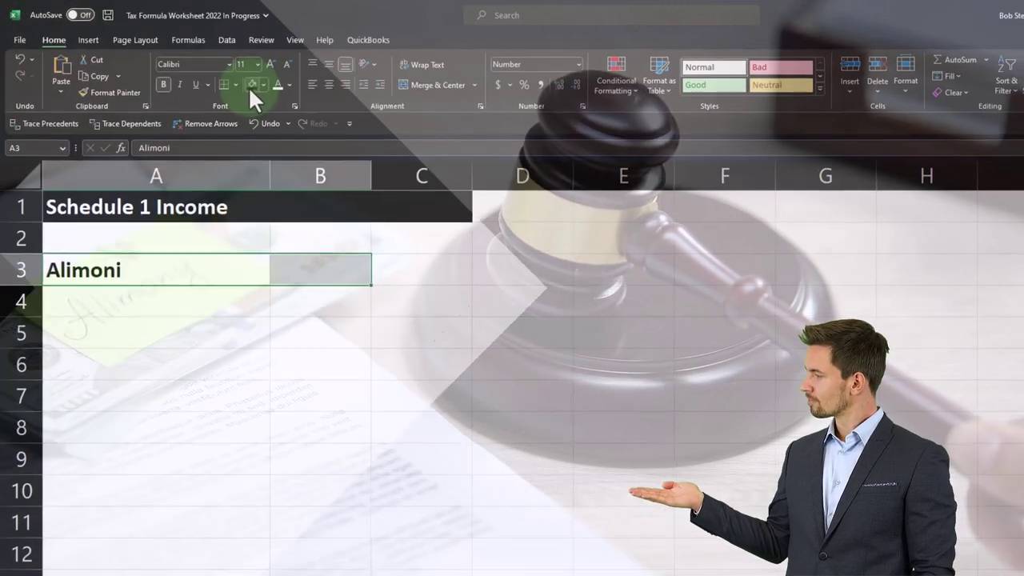
{"action": "left_click", "coordinate": [249, 84]}
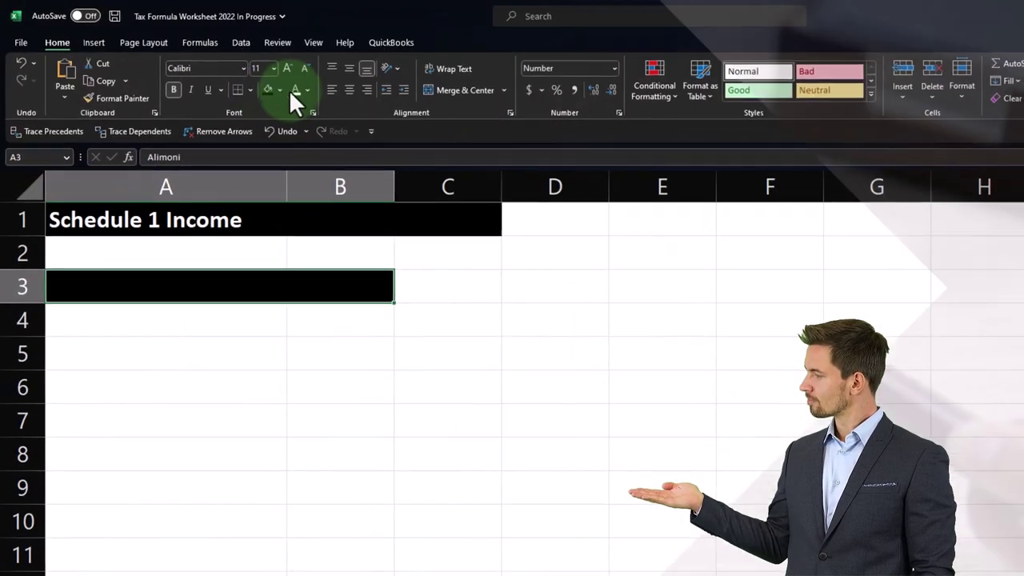
{"action": "left_click", "coordinate": [124, 318]}
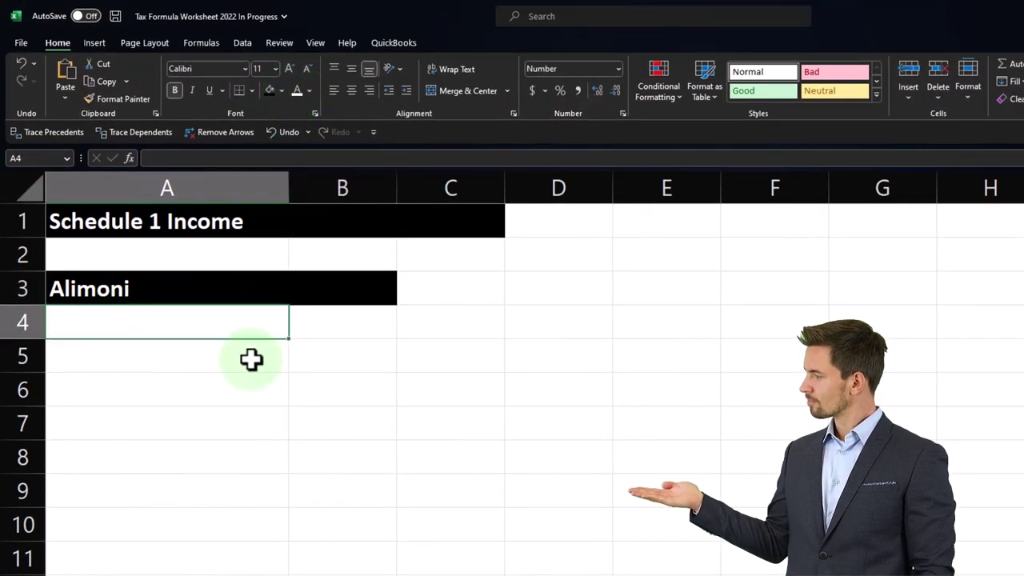
Give cells A4:B7 beneath the Alimoni header the recent light blue fill and all borders
{"action": "left_click_drag", "start_coordinate": [201, 322], "coordinate": [366, 426]}
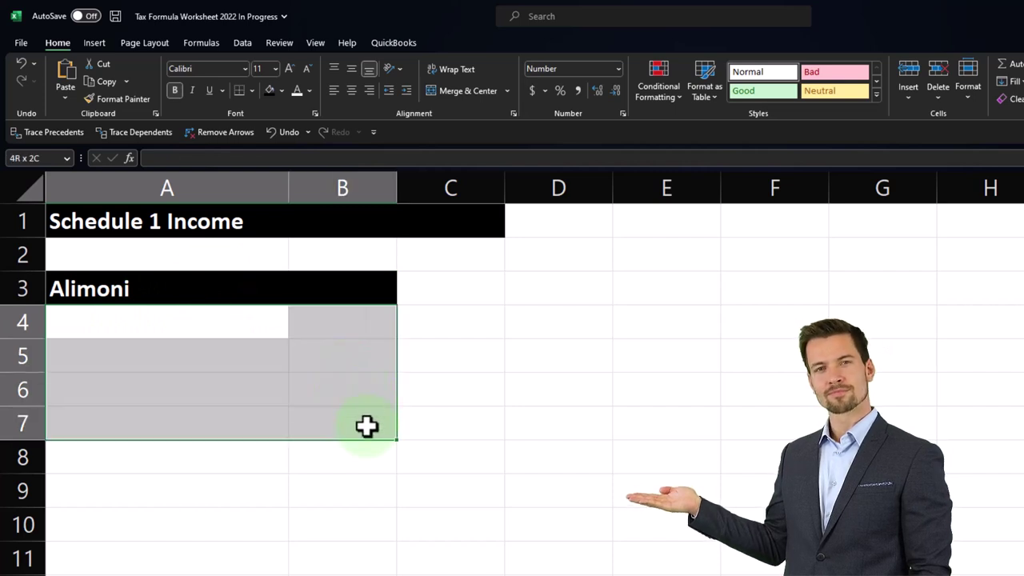
{"action": "left_click", "coordinate": [282, 90]}
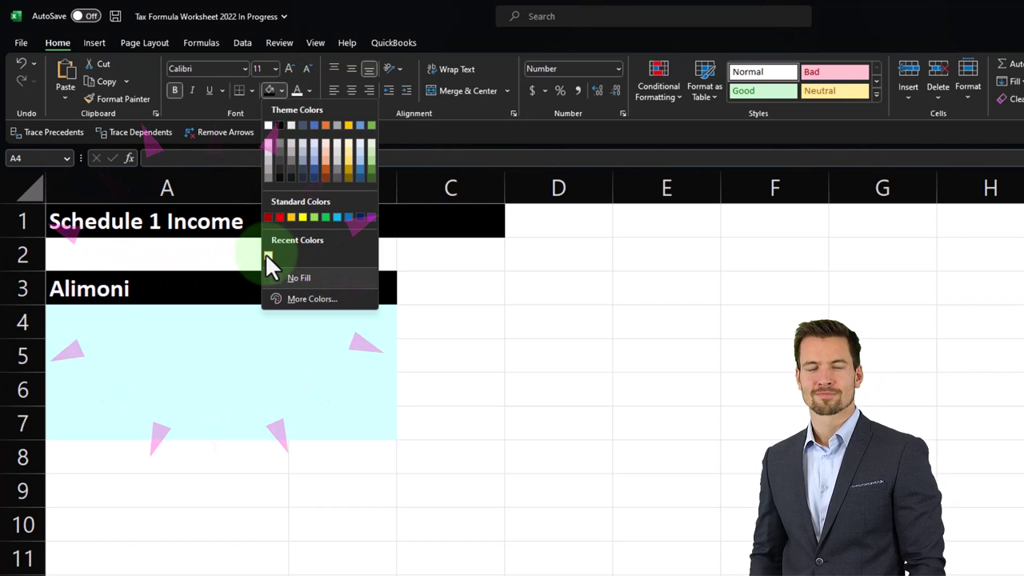
{"action": "left_click", "coordinate": [267, 255]}
{"action": "left_click", "coordinate": [252, 88]}
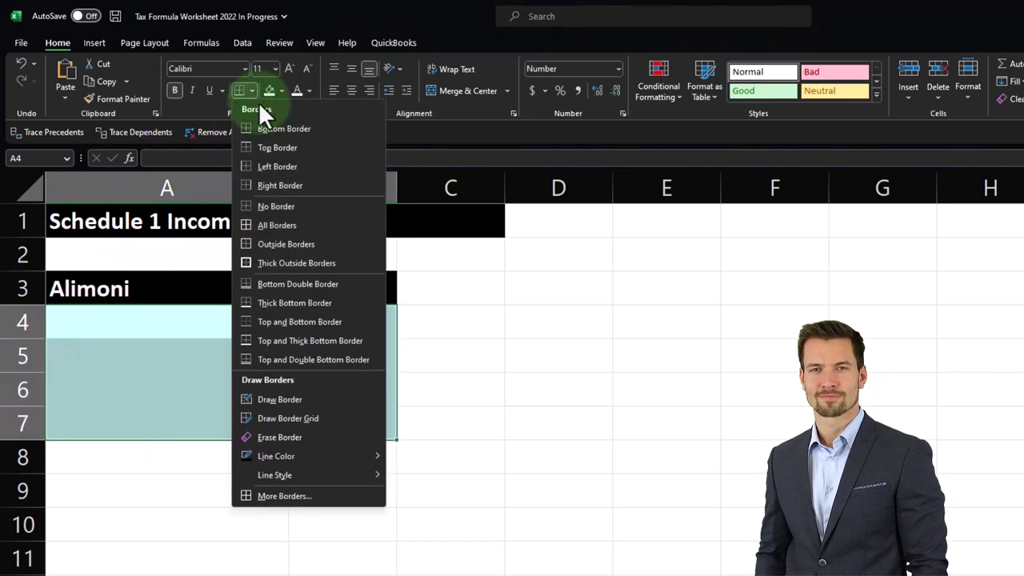
{"action": "left_click", "coordinate": [264, 225]}
Enter "Alimoni 1" in cell A4 and its amount of 15,000 in B4
{"action": "left_click", "coordinate": [124, 316]}
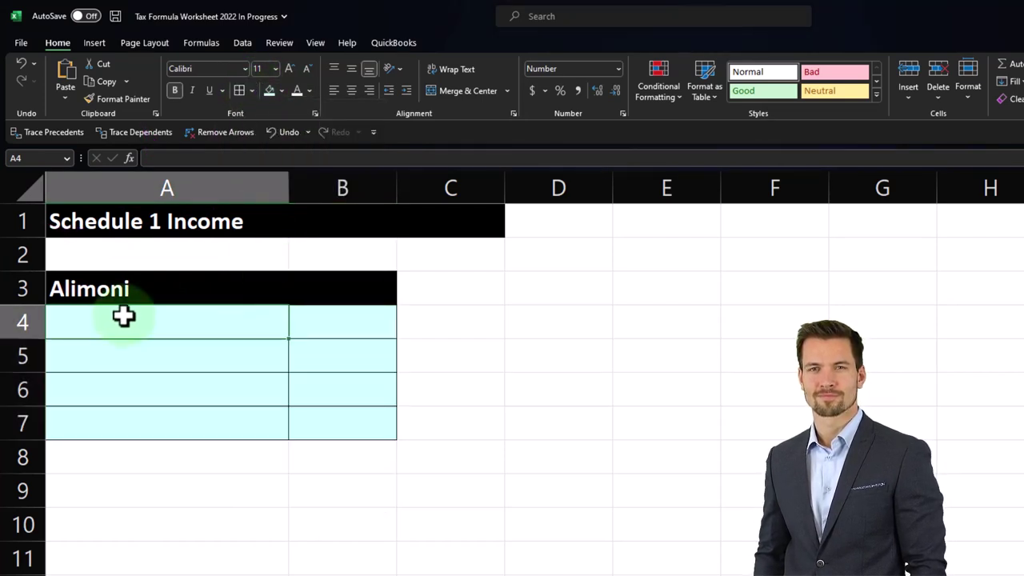
{"action": "type", "text": "Alimoni"}
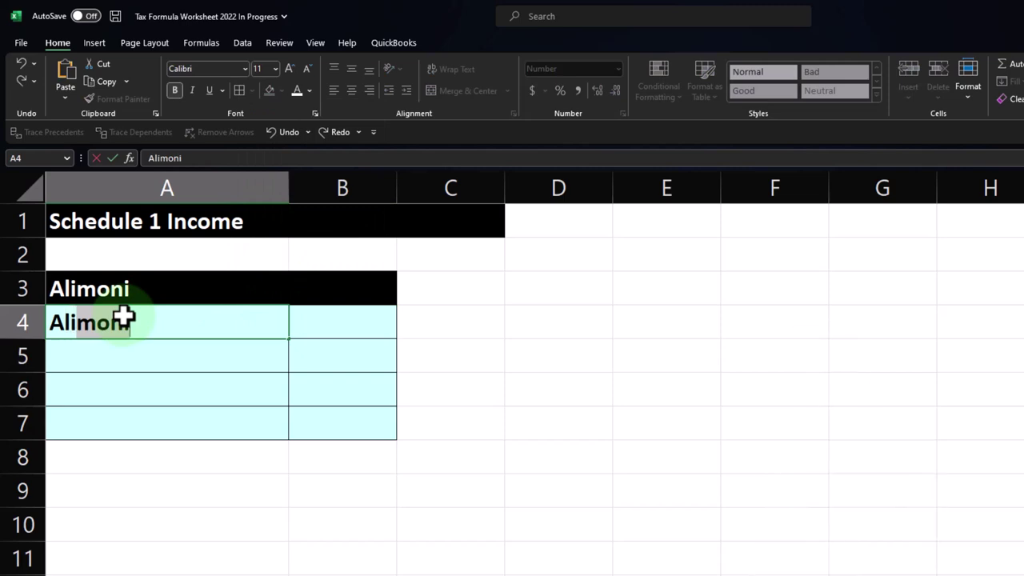
{"action": "type", "text": " 1"}
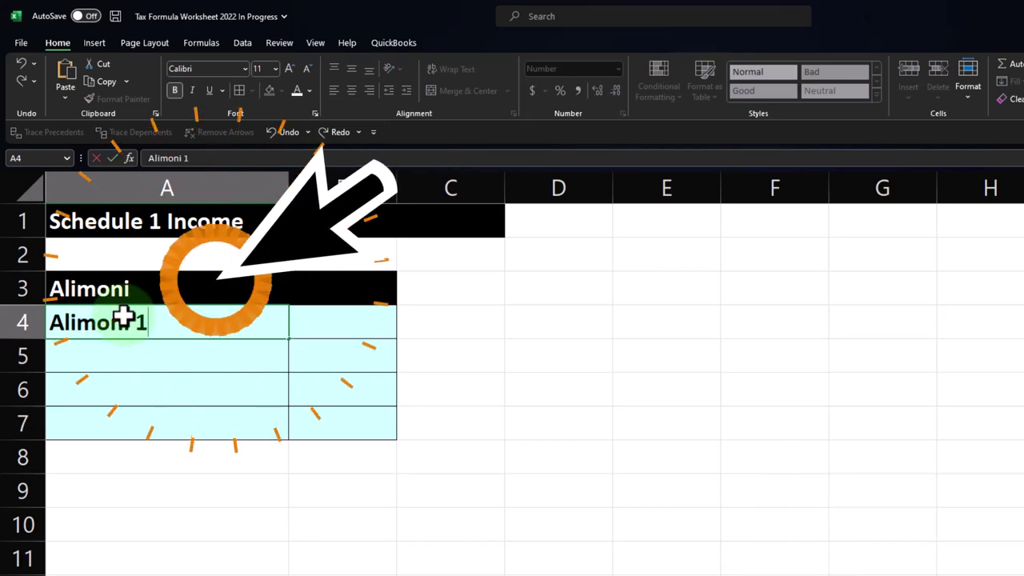
{"action": "key", "text": "Tab"}
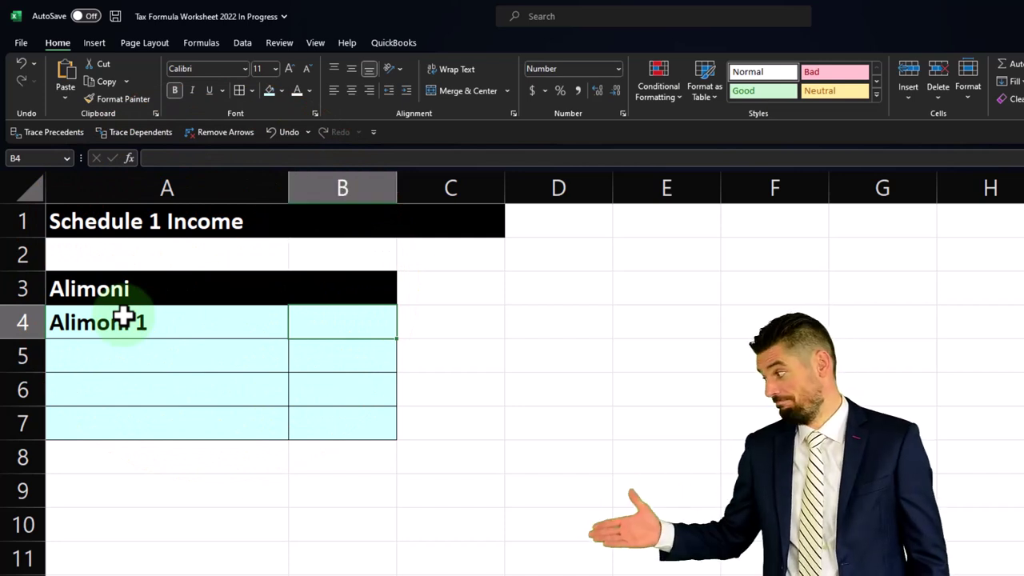
{"action": "type", "text": "15,000"}
{"action": "key", "text": "Return"}
Label cell A8 beneath the light blue block "Total alimoni"
{"action": "key", "text": "Return"}
{"action": "key", "text": "Return"}
{"action": "key", "text": "Return"}
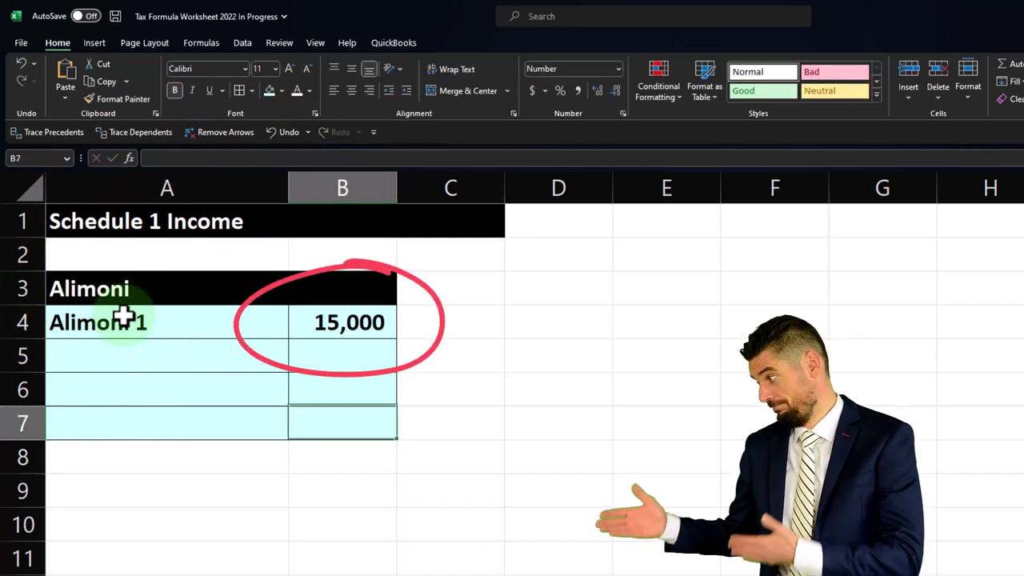
{"action": "key", "text": "Left"}
{"action": "type", "text": "Total"}
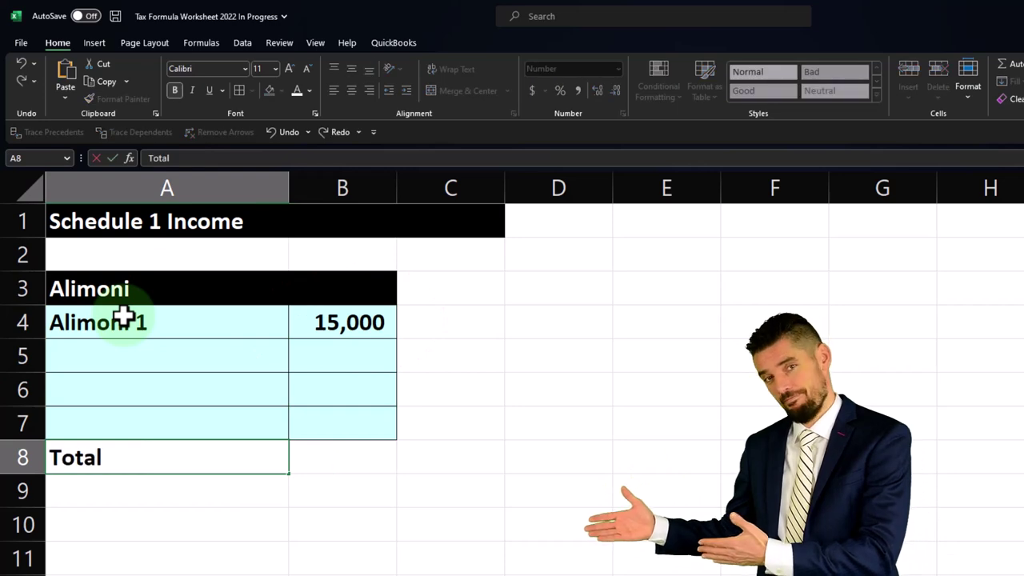
{"action": "type", "text": " a"}
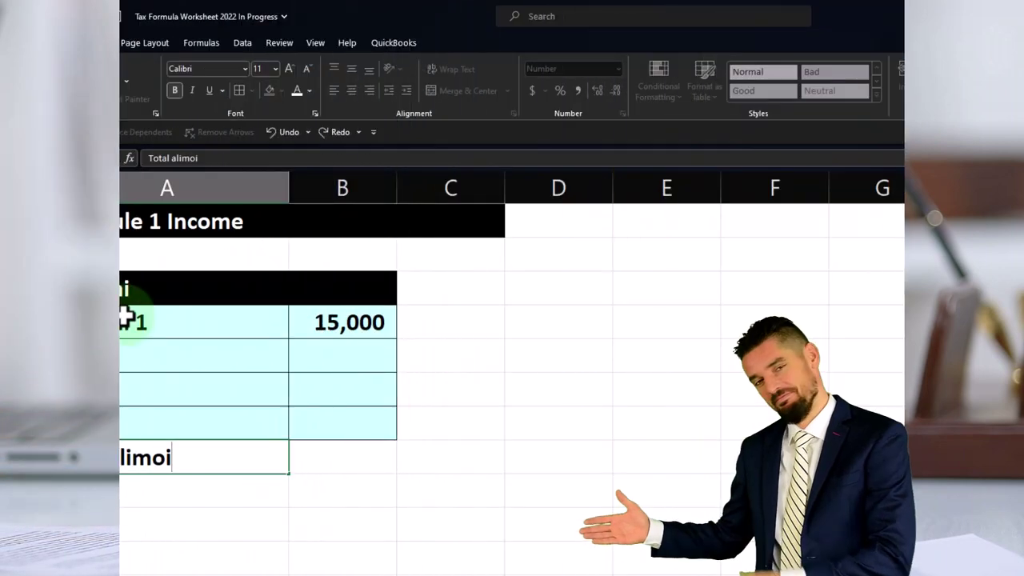
{"action": "type", "text": "limoni"}
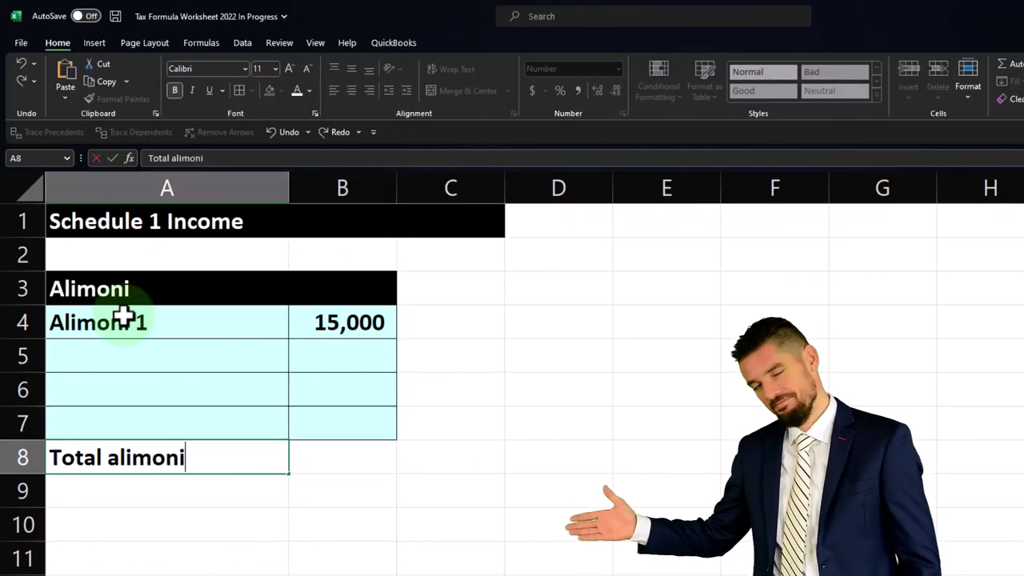
{"action": "key", "text": "Return"}
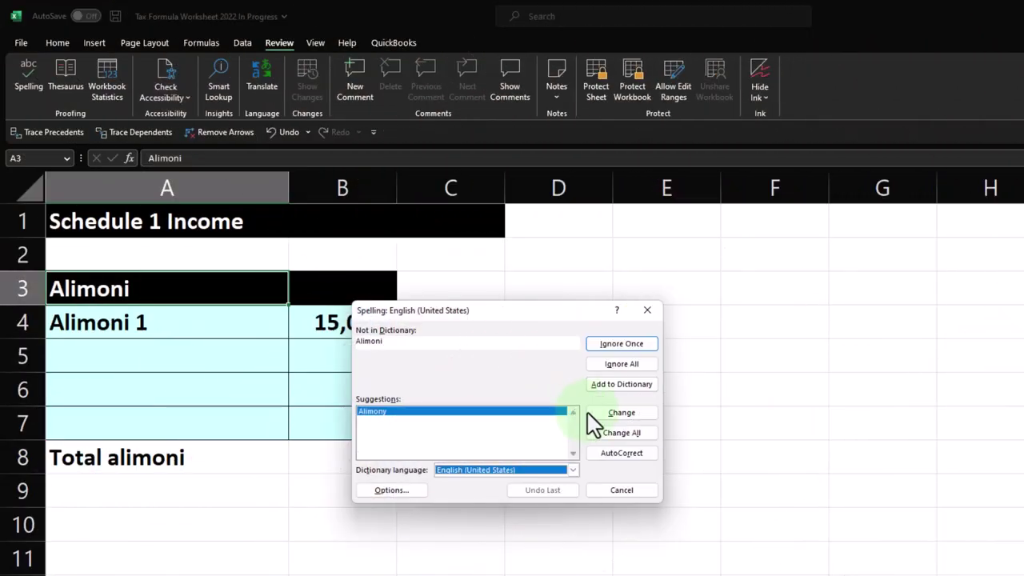
Spell-check the sheet and correct all three "Alimoni" labels to "Alimony"
{"action": "left_click", "coordinate": [629, 419]}
{"action": "left_click", "coordinate": [629, 419]}
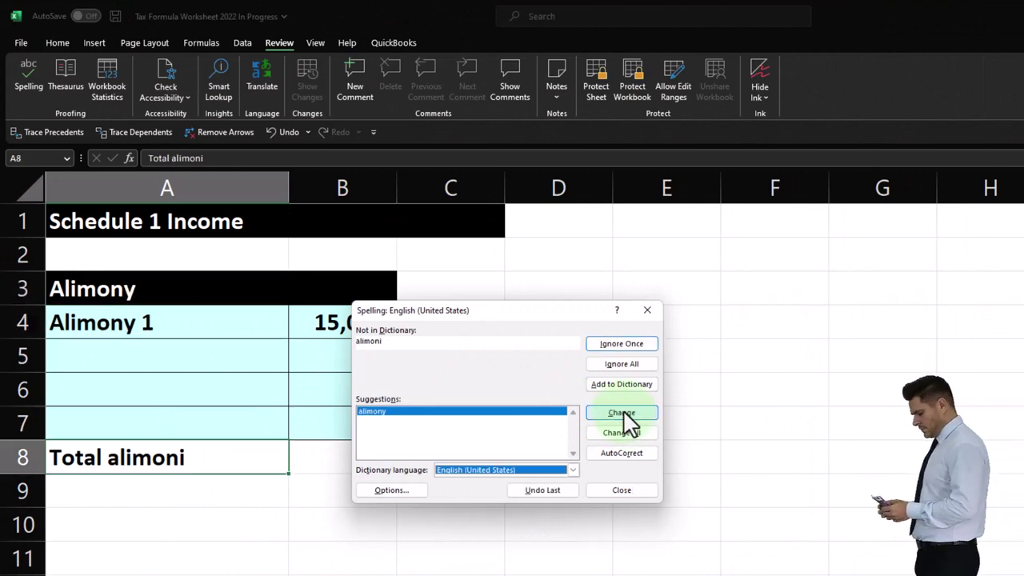
{"action": "left_click", "coordinate": [629, 419]}
{"action": "left_click", "coordinate": [651, 392]}
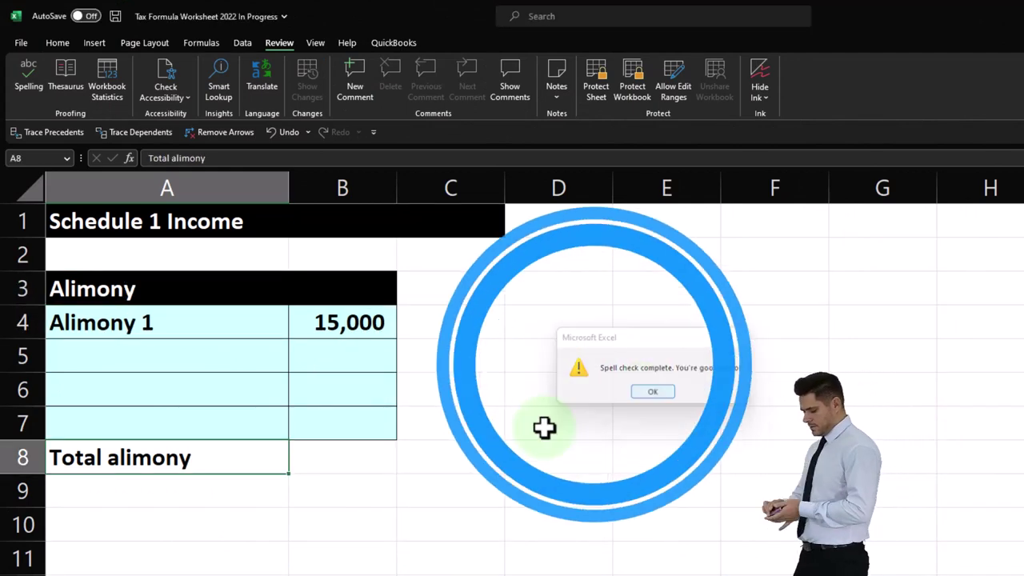
In cell C8, total the alimony amounts in the light blue block with a SUM formula
{"action": "left_click", "coordinate": [476, 456]}
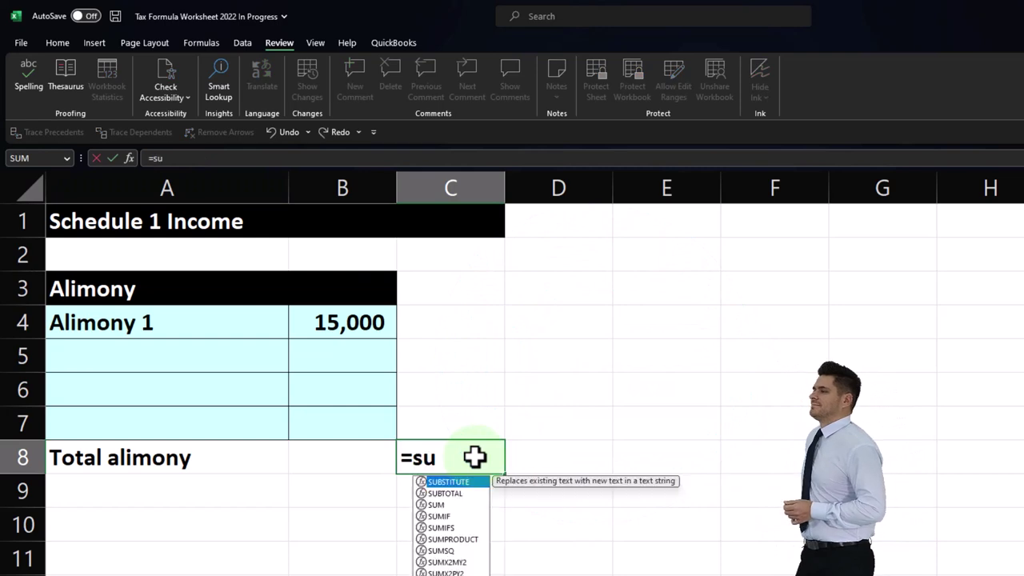
{"action": "type", "text": "=sum("}
{"action": "key", "text": "shift+Up"}
{"action": "key", "text": "shift+Up"}
{"action": "key", "text": "shift+Up"}
{"action": "key", "text": "Return"}
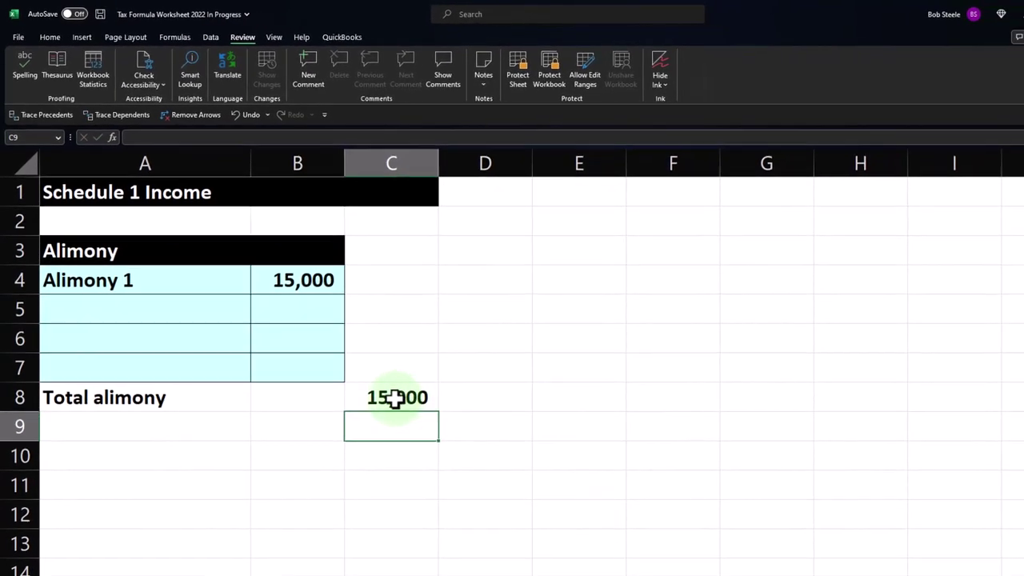
Label cell A12 "Total sch. 1 Income"
{"action": "left_click", "coordinate": [83, 514]}
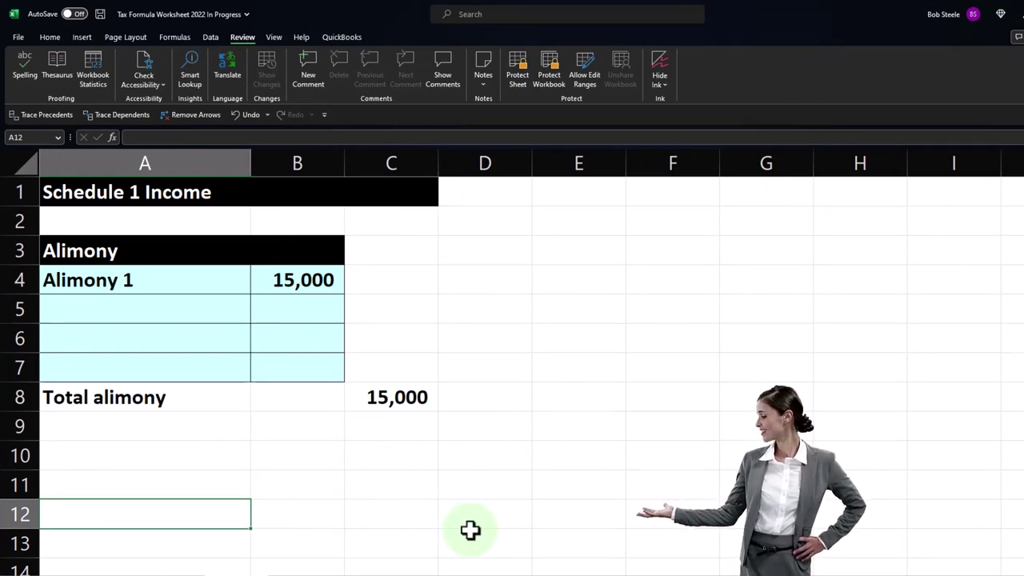
{"action": "type", "text": "Total sc"}
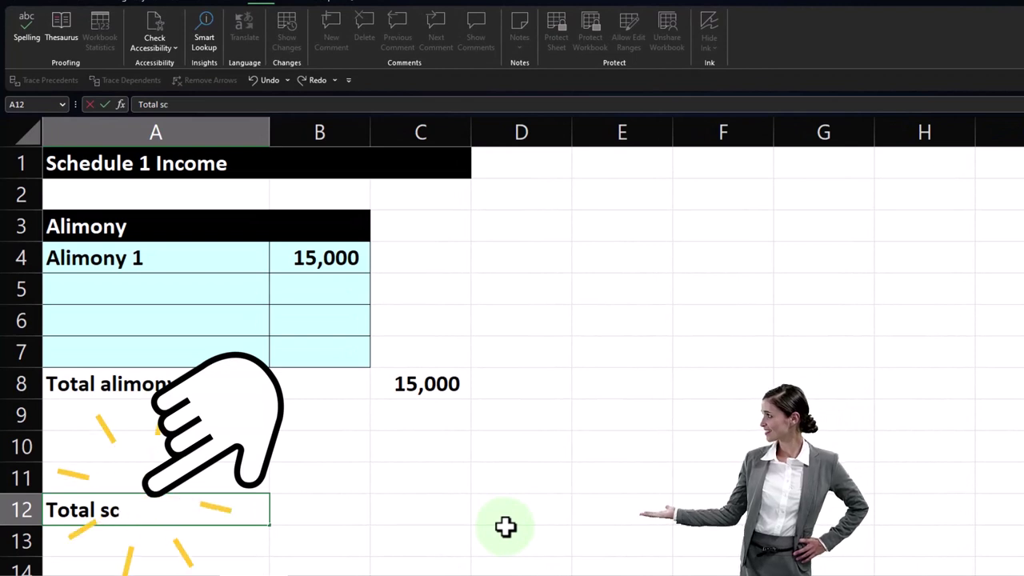
{"action": "type", "text": "h. 1"}
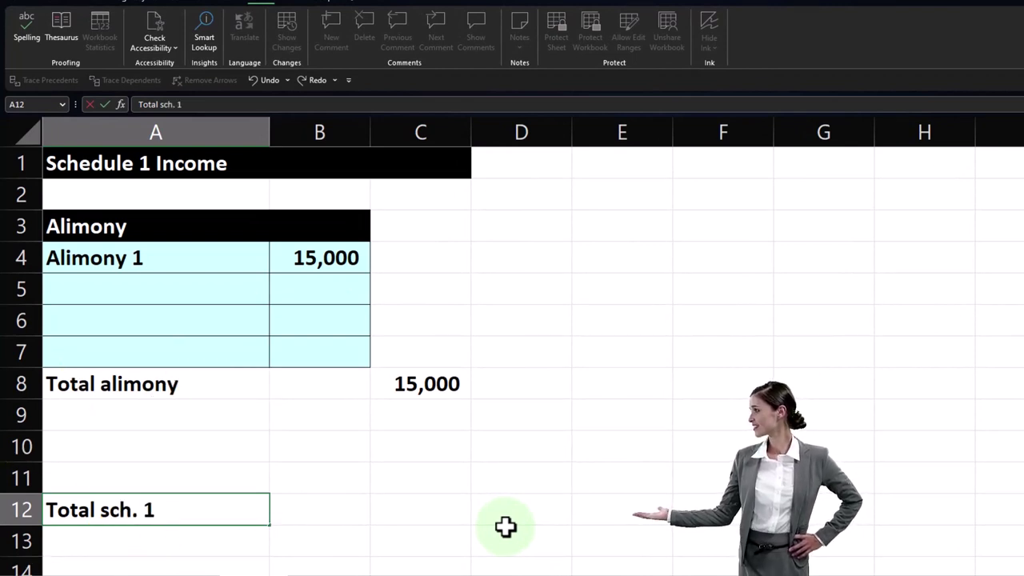
{"action": "key", "text": "Tab"}
{"action": "key", "text": "Tab"}
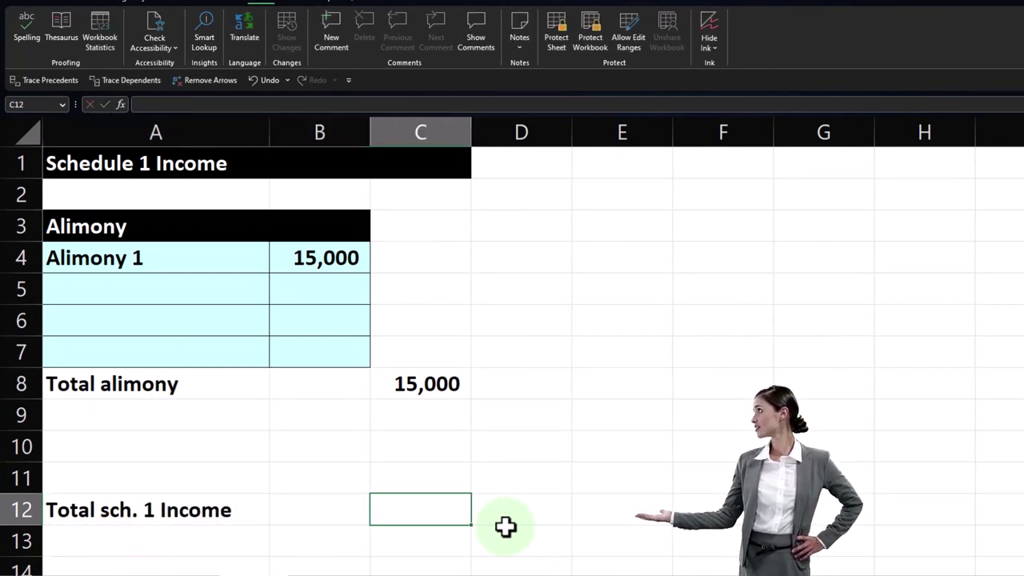
In cell C12, add a SUM formula over the column C cells above it, including the alimony total
{"action": "type", "text": "=sum("}
{"action": "key", "text": "Up"}
{"action": "key", "text": "shift+Up"}
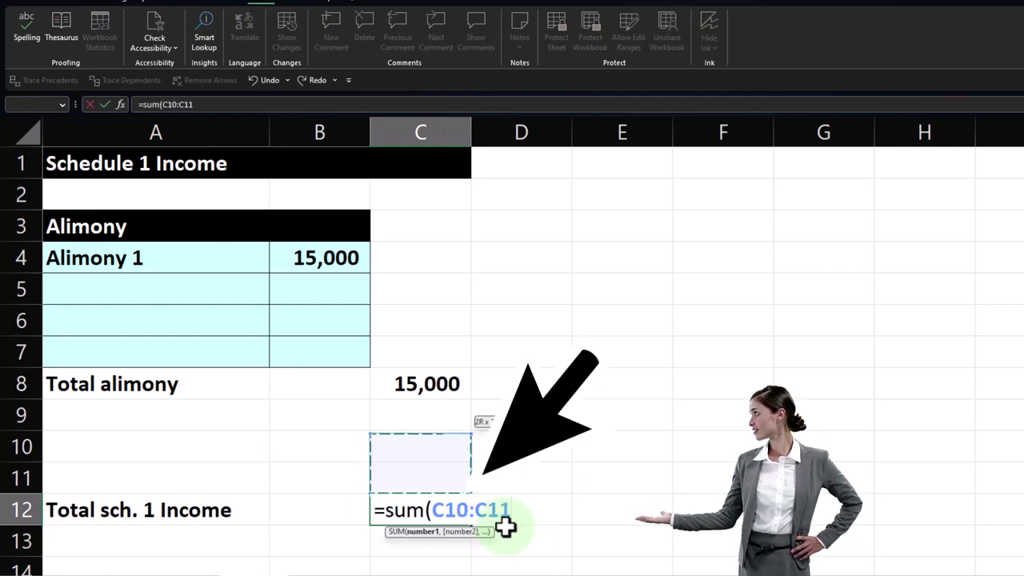
{"action": "key", "text": "shift+Up"}
{"action": "key", "text": "shift+Up"}
{"action": "key", "text": "shift+Up"}
{"action": "key", "text": "shift+Up"}
{"action": "key", "text": "shift+Up"}
{"action": "key", "text": "shift+Up"}
{"action": "key", "text": "shift+Up"}
{"action": "key", "text": "Return"}
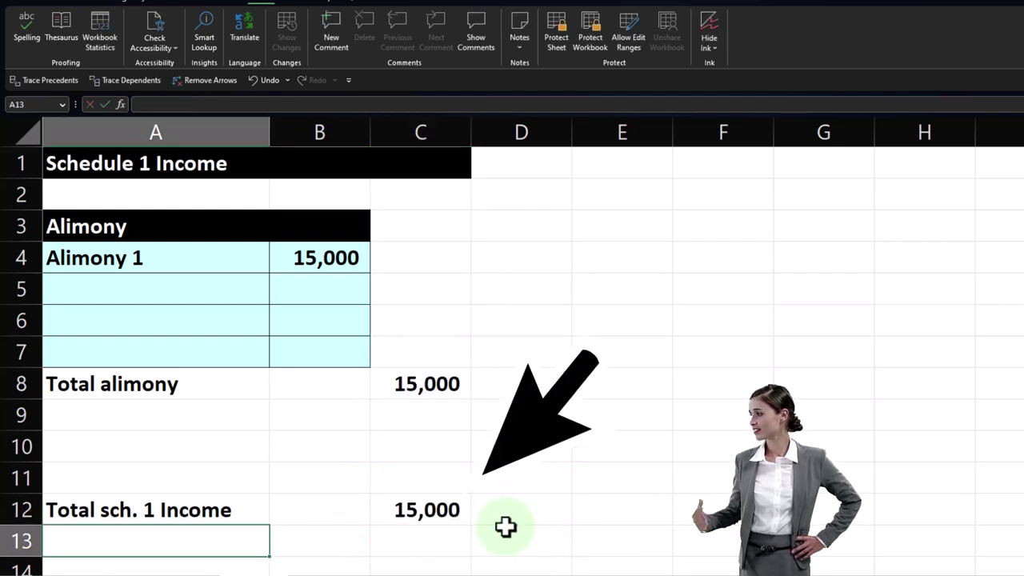
On the Tax Formula F1040 sheet, extend the Income formula in D2 by adding cell C12 of Income Sch. 1
{"action": "key", "text": "ctrl+Page_Up"}
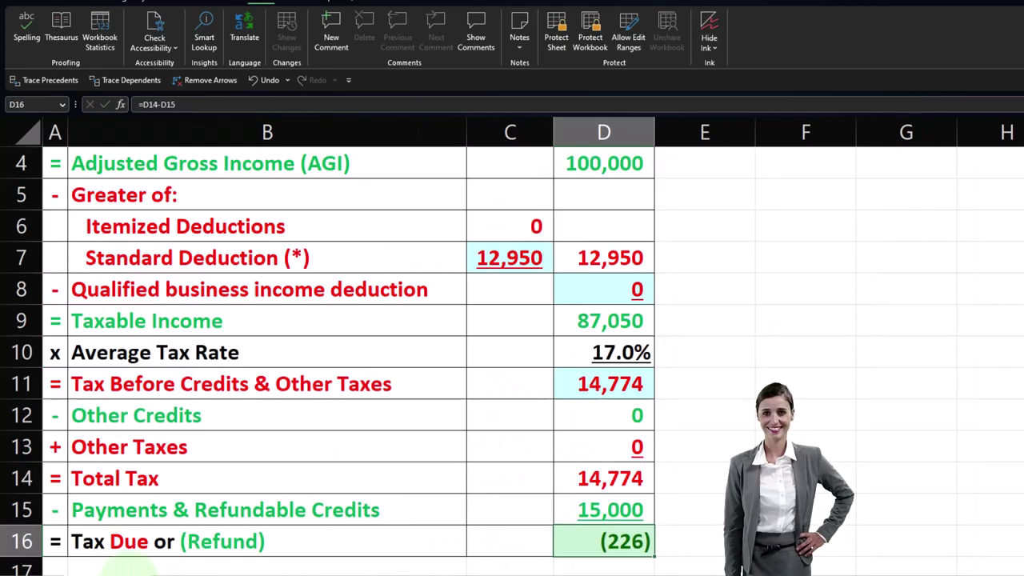
{"action": "scroll", "coordinate": [326, 410], "scroll_direction": "up", "scroll_amount": 1}
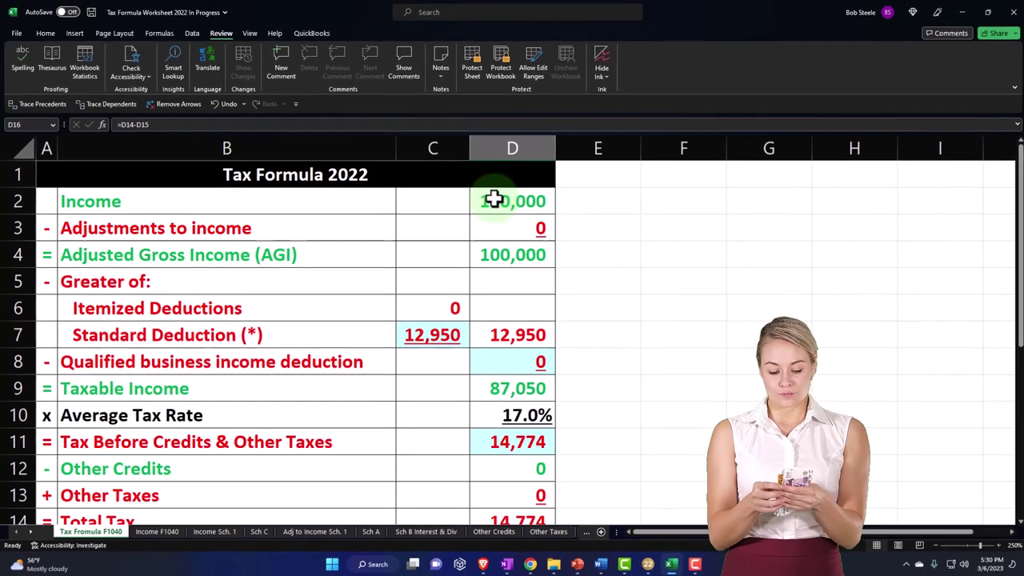
{"action": "left_click", "coordinate": [490, 201]}
{"action": "double_click", "coordinate": [492, 200]}
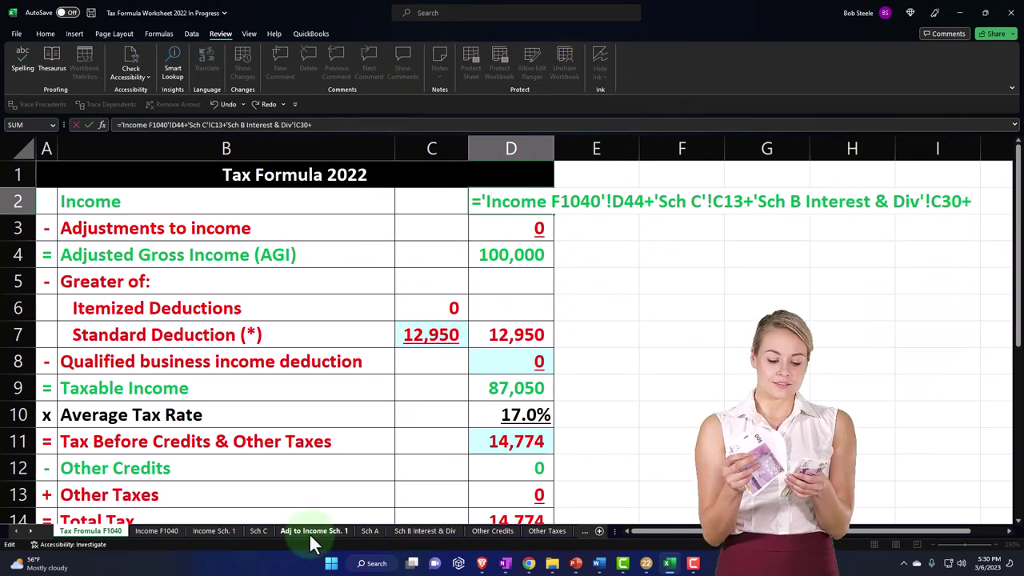
{"action": "left_click", "coordinate": [226, 534]}
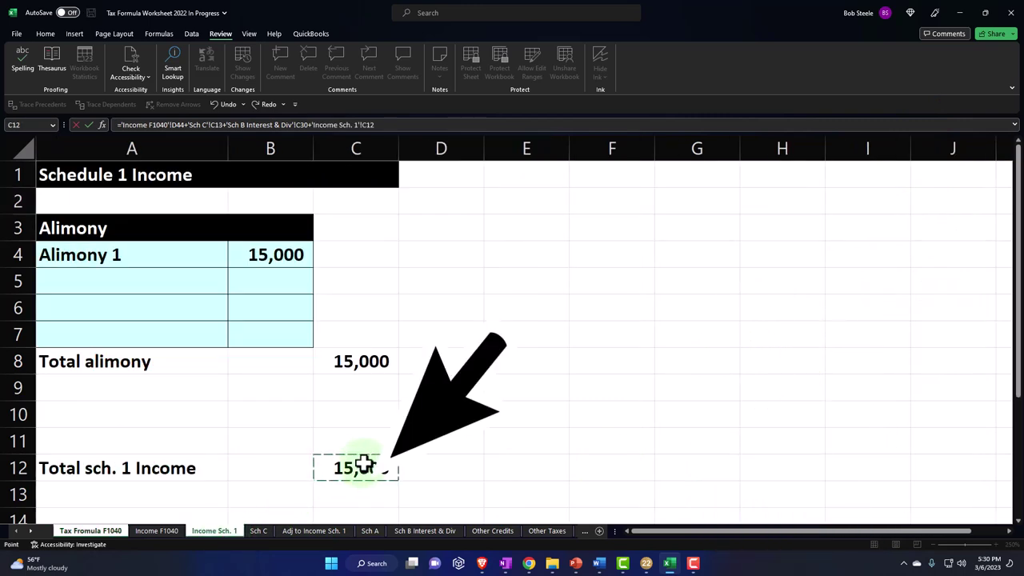
{"action": "key", "text": "Return"}
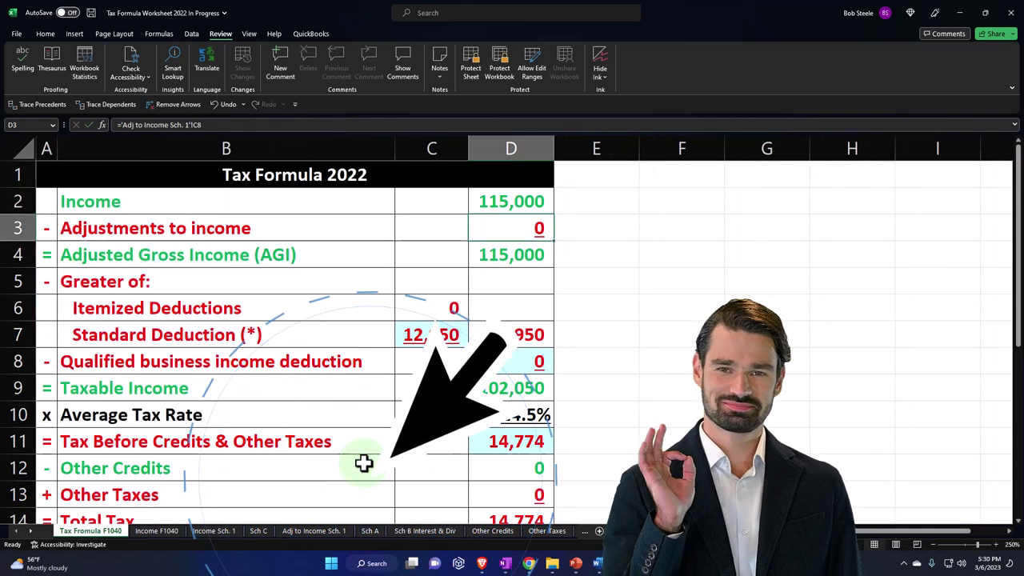
Check the standard deduction and taxable income cells, and compare them with Form 1040 pages 1 and 2 in Lacerte
{"action": "key", "text": "Left"}
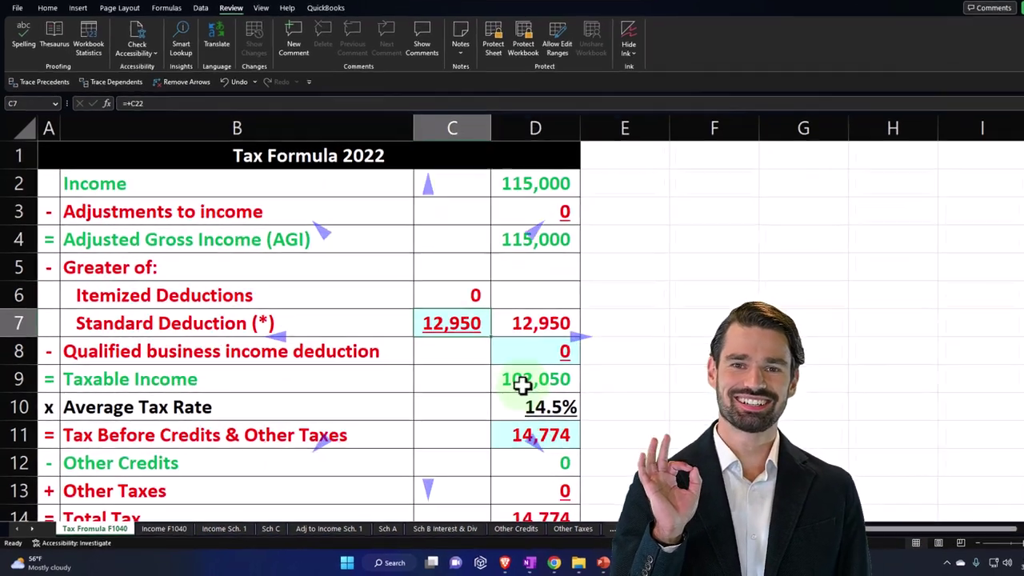
{"action": "left_click", "coordinate": [522, 384]}
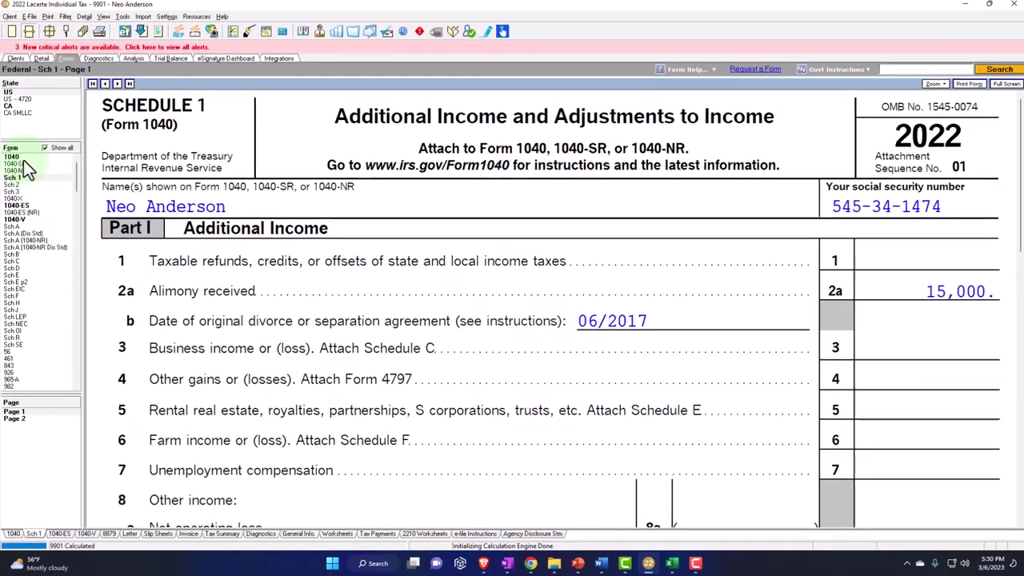
{"action": "left_click", "coordinate": [24, 86]}
{"action": "scroll", "coordinate": [540, 320], "scroll_direction": "down", "scroll_amount": 10}
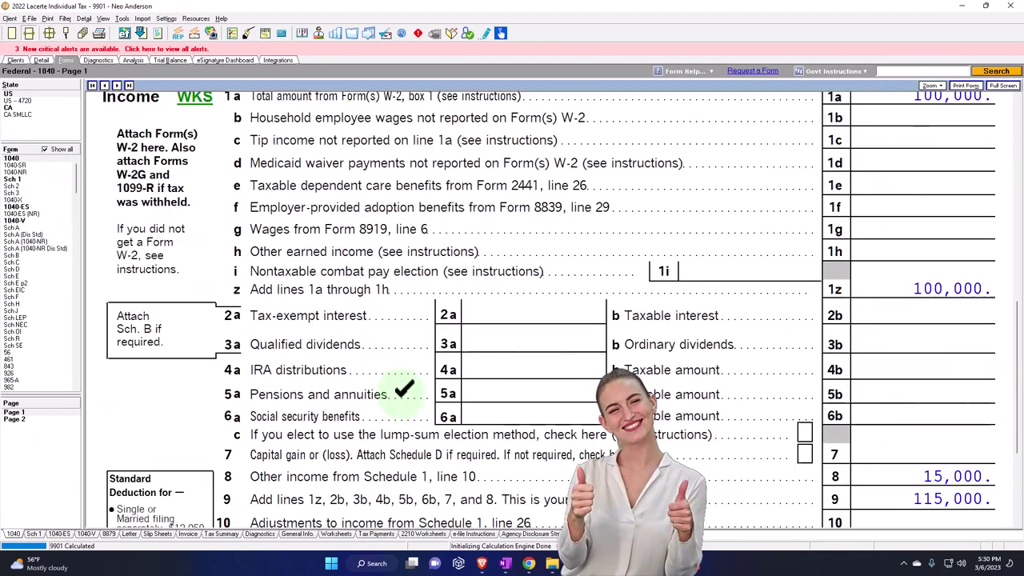
{"action": "left_click", "coordinate": [18, 420]}
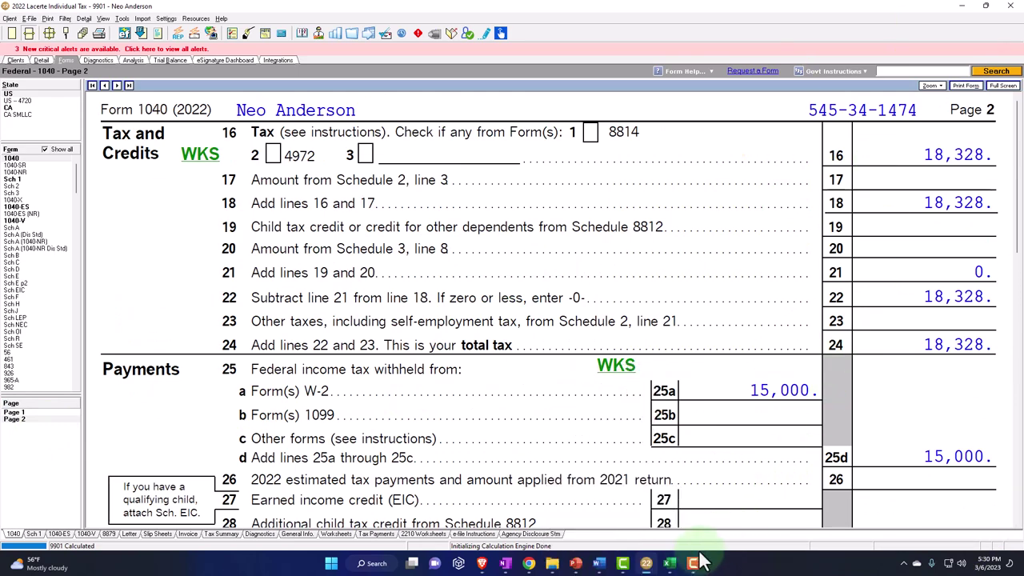
Back in Excel, set Tax Before Credits & Other Taxes in D11 to 18325
{"action": "left_click", "coordinate": [672, 564]}
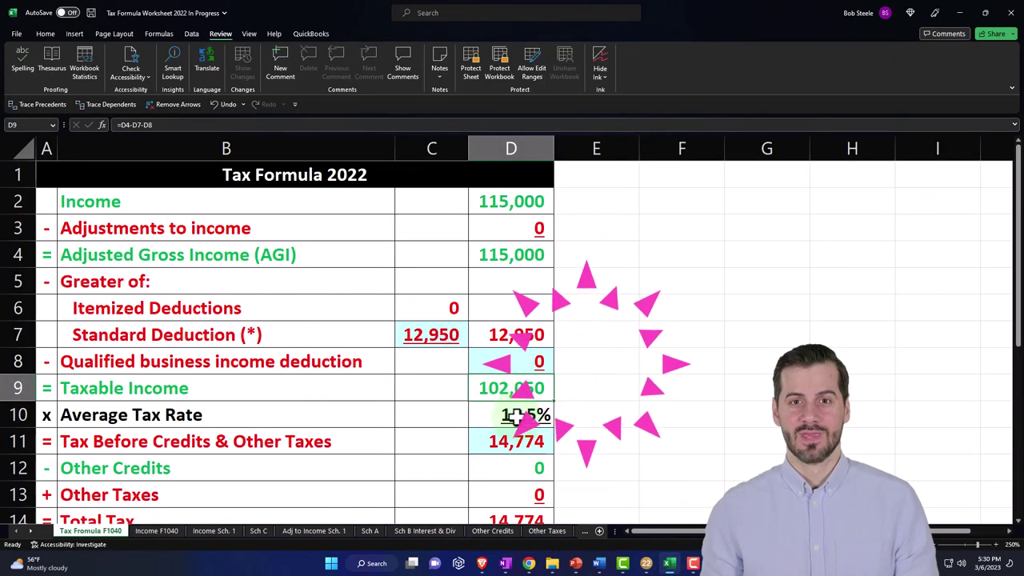
{"action": "left_click", "coordinate": [516, 441]}
{"action": "type", "text": "18325"}
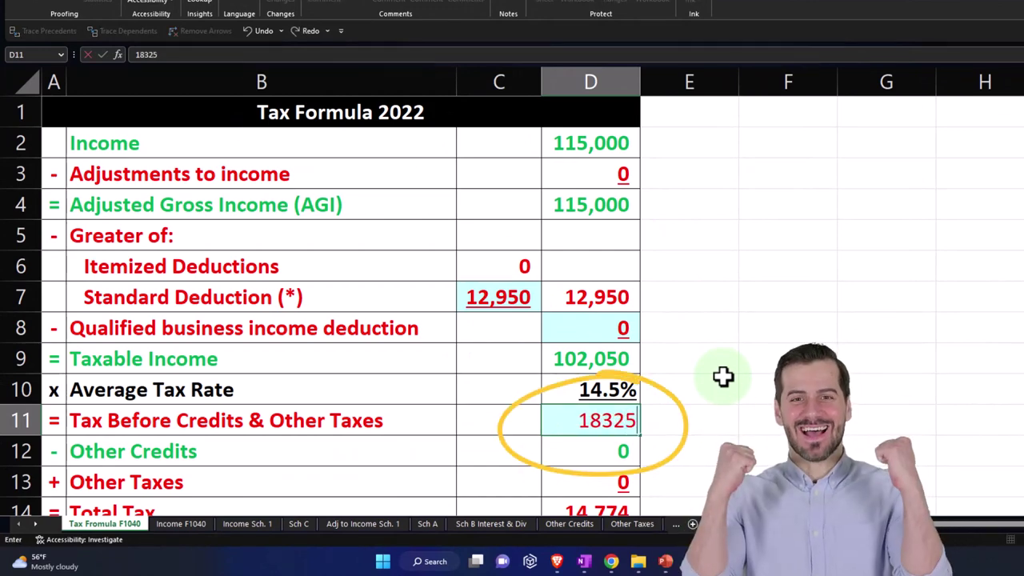
{"action": "key", "text": "Return"}
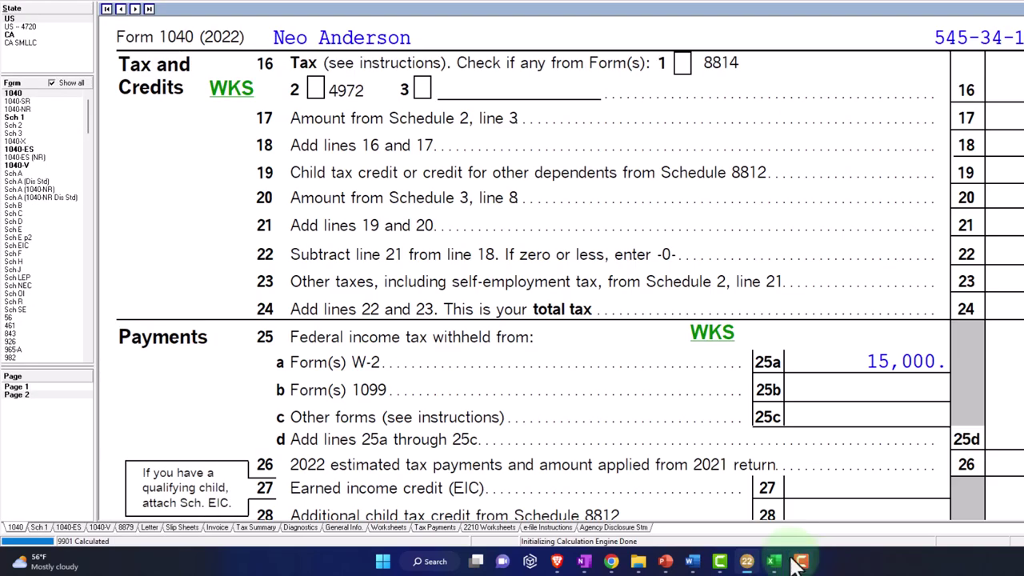
In Lacerte, return to Schedule 1 and review additional income on page 1 and adjustments to income on page 2
{"action": "left_click", "coordinate": [26, 394]}
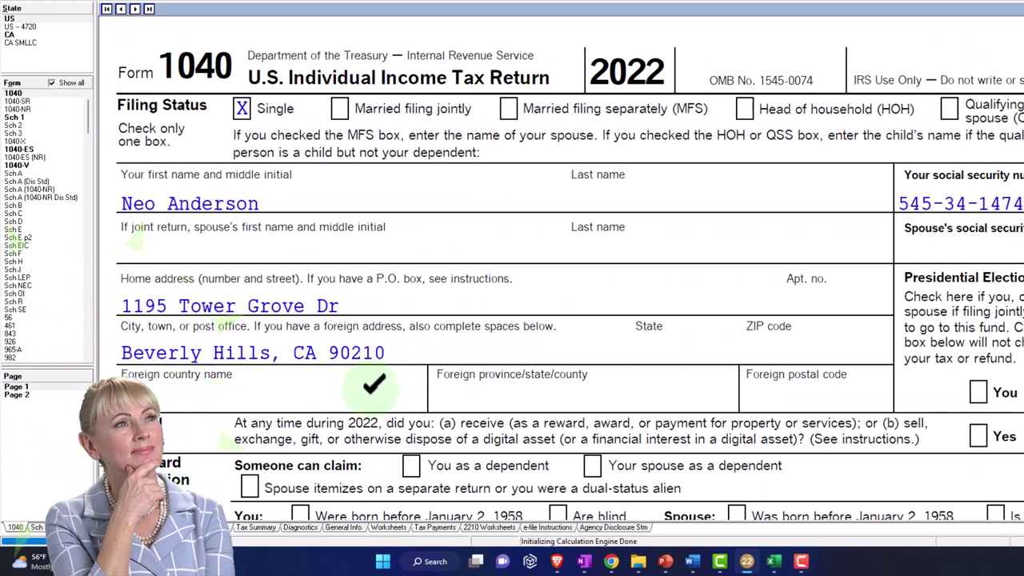
{"action": "left_click", "coordinate": [17, 118]}
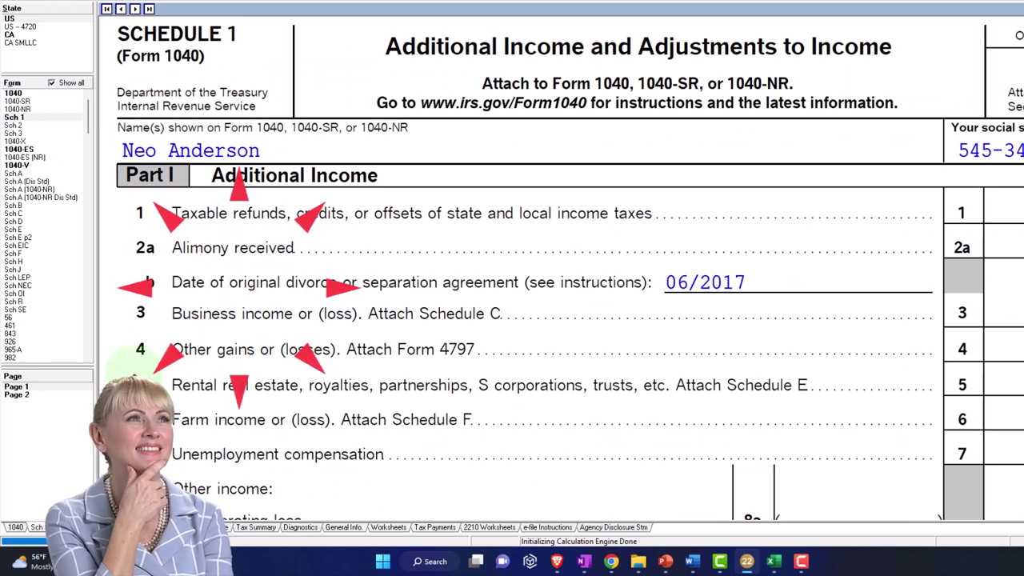
{"action": "left_click", "coordinate": [33, 396]}
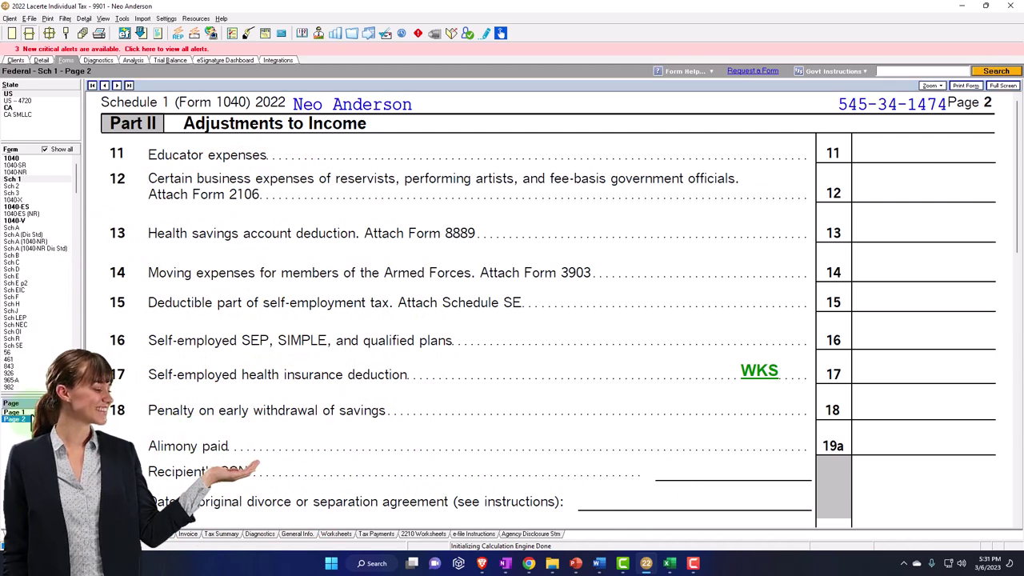
{"action": "scroll", "coordinate": [284, 424], "scroll_direction": "up", "scroll_amount": 3}
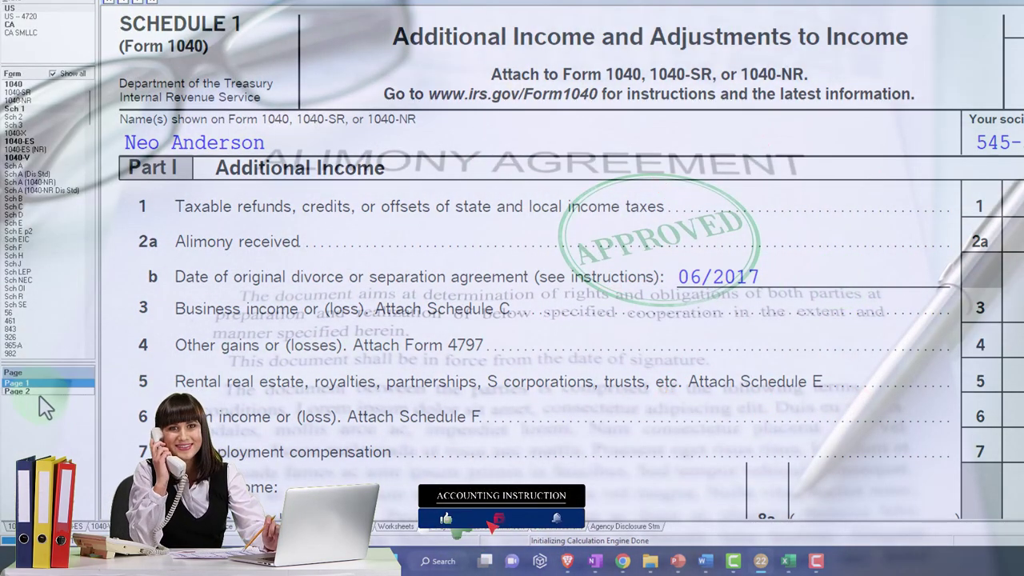
{"action": "left_click", "coordinate": [39, 392]}
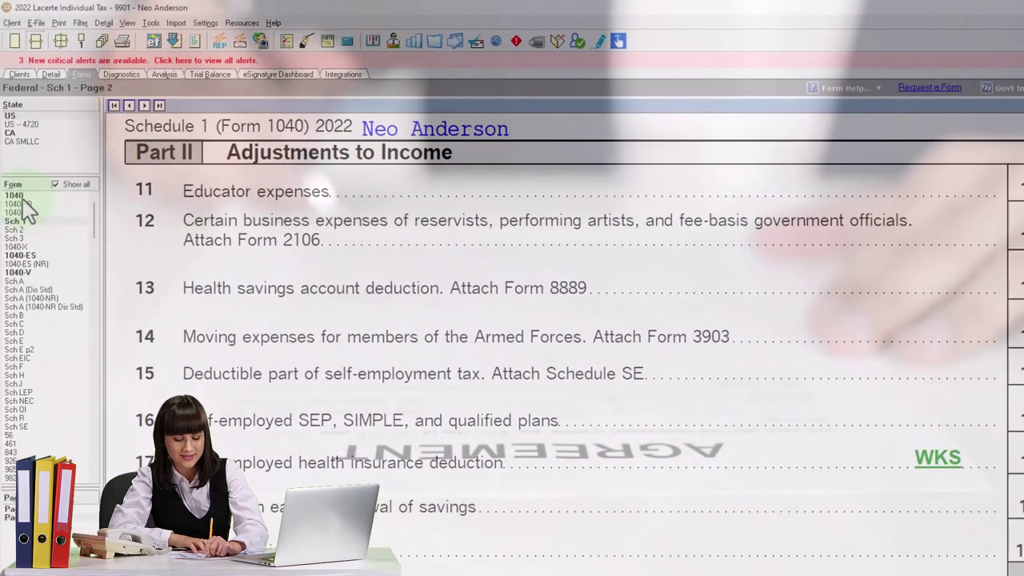
Open Form 1040 page 1 and examine the income lines down to other income from Schedule 1
{"action": "left_click", "coordinate": [22, 197]}
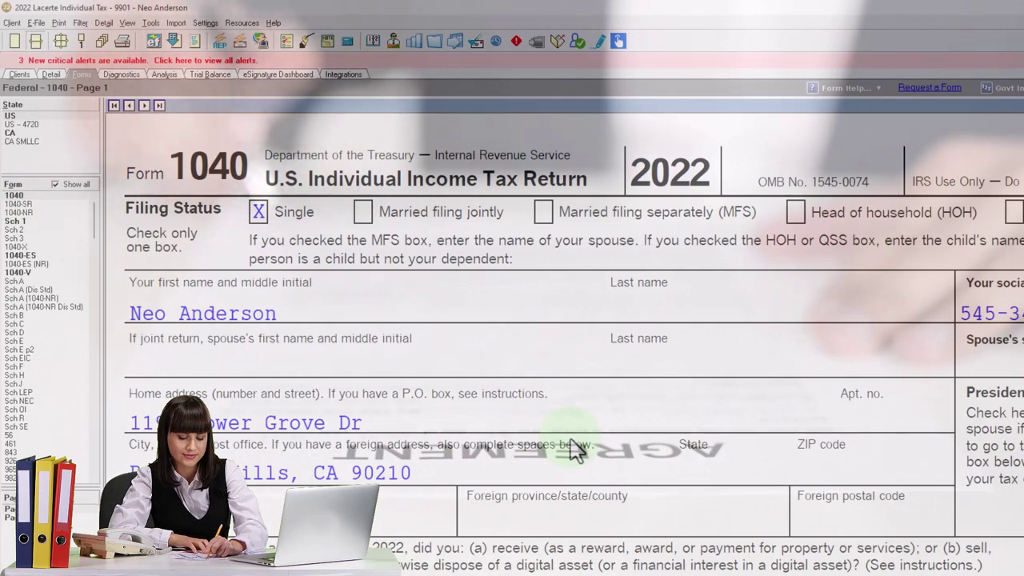
{"action": "scroll", "coordinate": [576, 449], "scroll_direction": "down", "scroll_amount": 2}
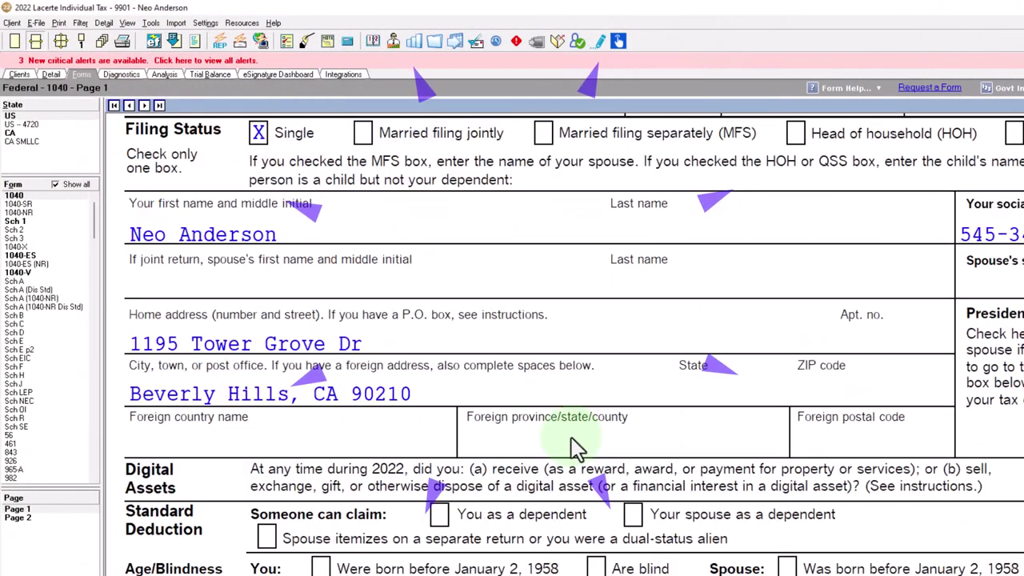
{"action": "scroll", "coordinate": [576, 450], "scroll_direction": "down", "scroll_amount": 10}
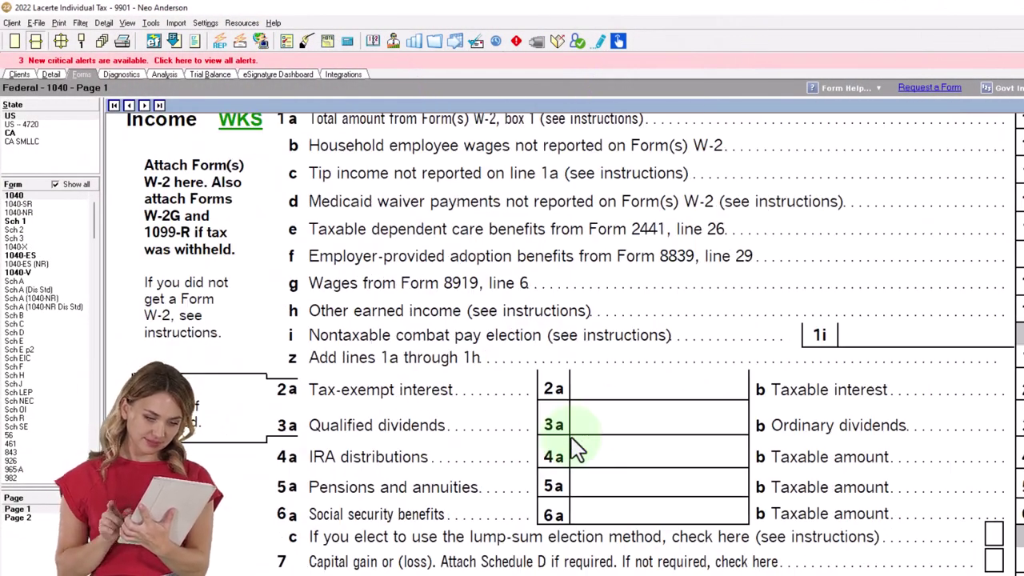
{"action": "scroll", "coordinate": [576, 449], "scroll_direction": "down", "scroll_amount": 4}
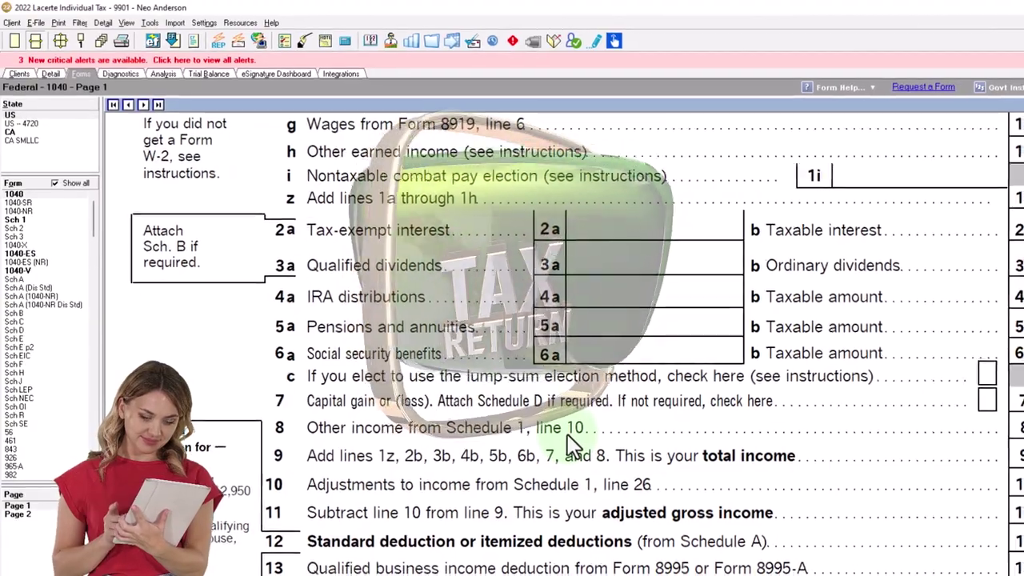